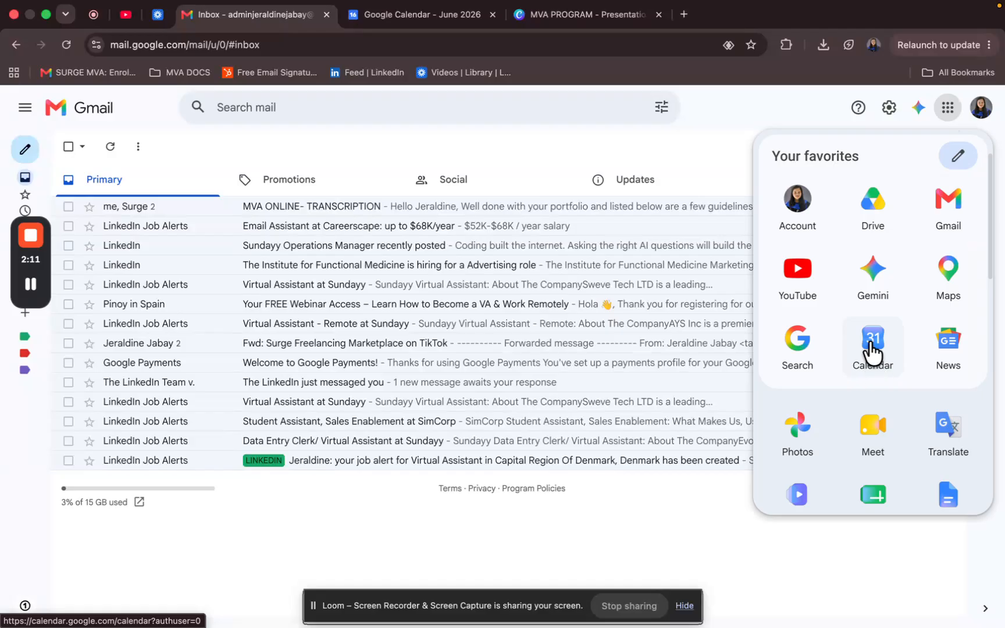
Open Google Calendar and start a new event titled "MVA PROGRAM AND MINDSET: WEEK 1"
left_click(872, 352)
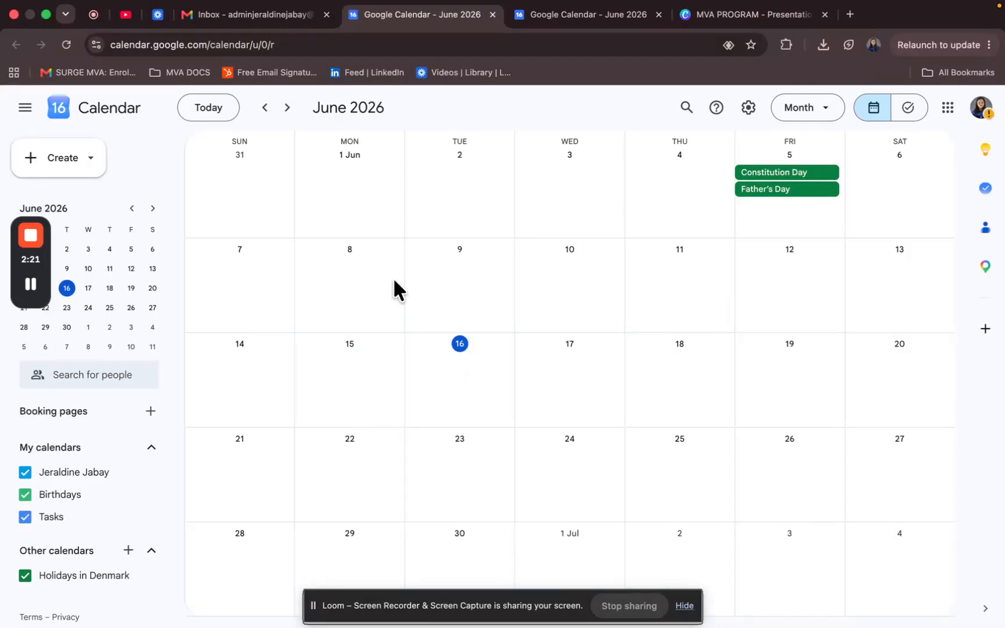
left_click(58, 162)
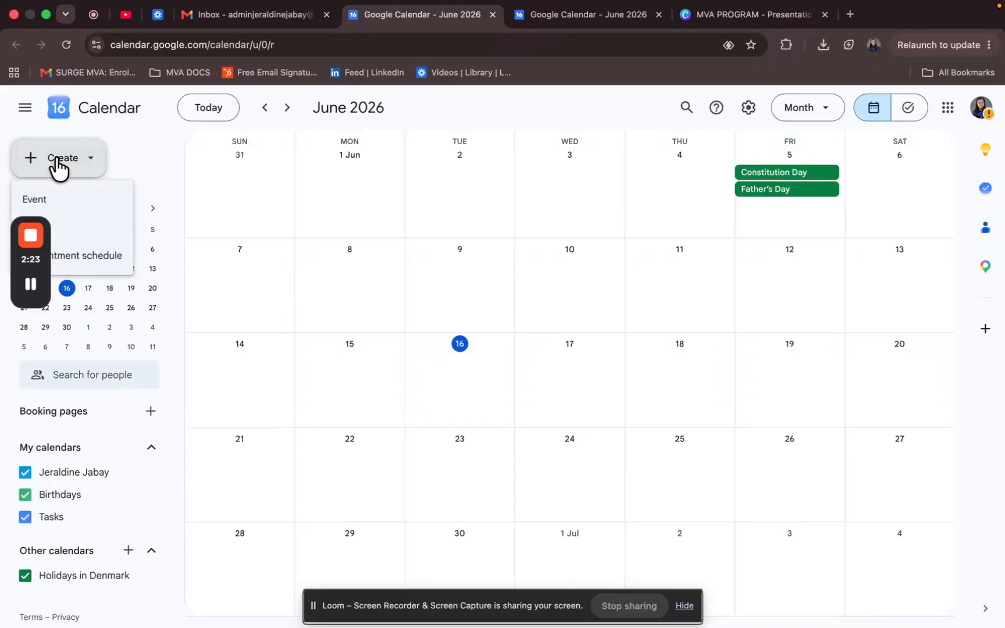
left_click(68, 199)
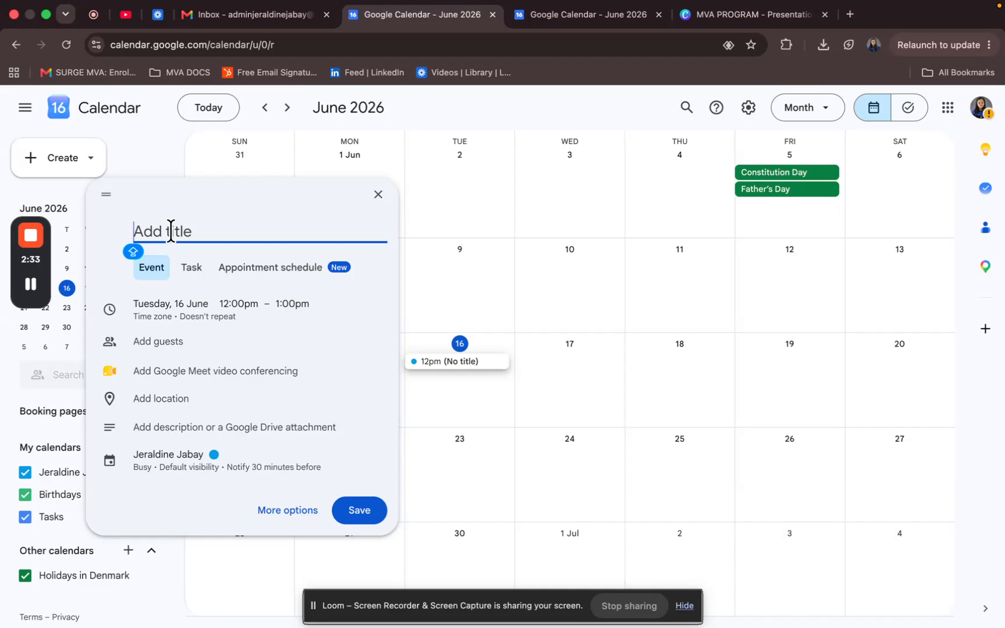
type("MVA PR")
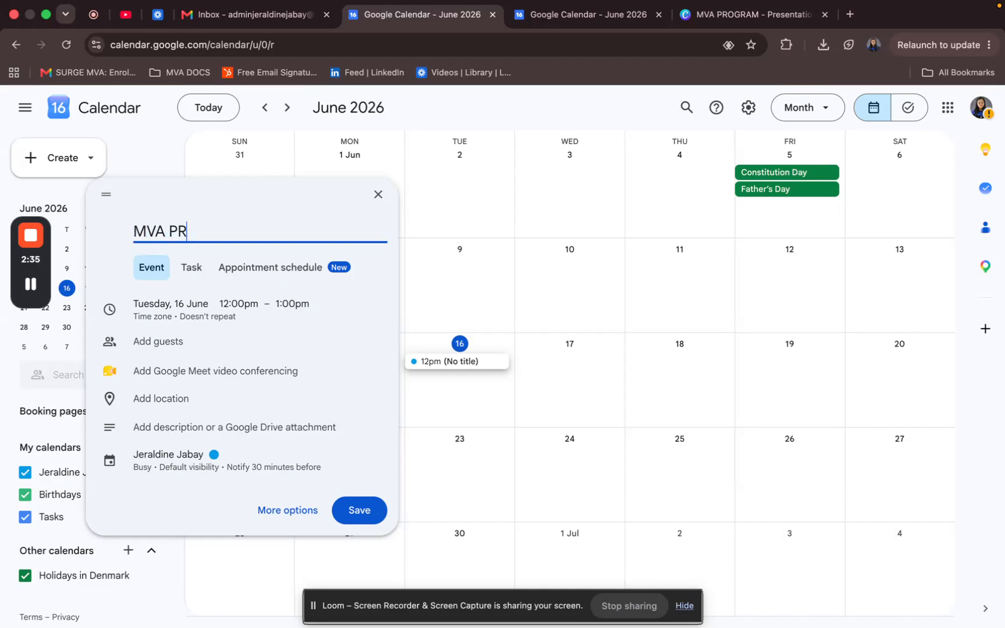
type("OGRAM AN")
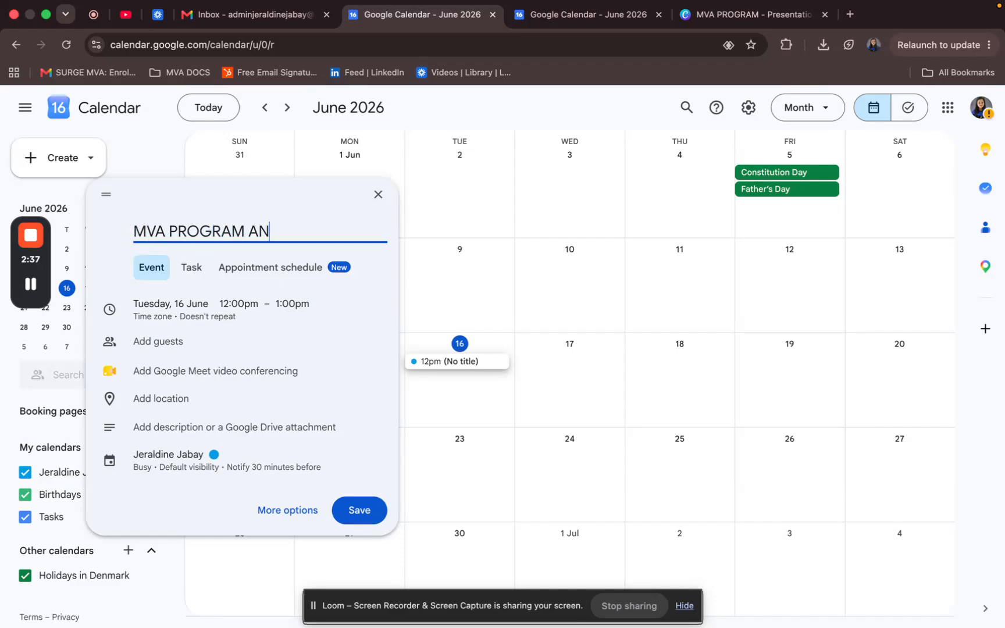
type("D MINSET")
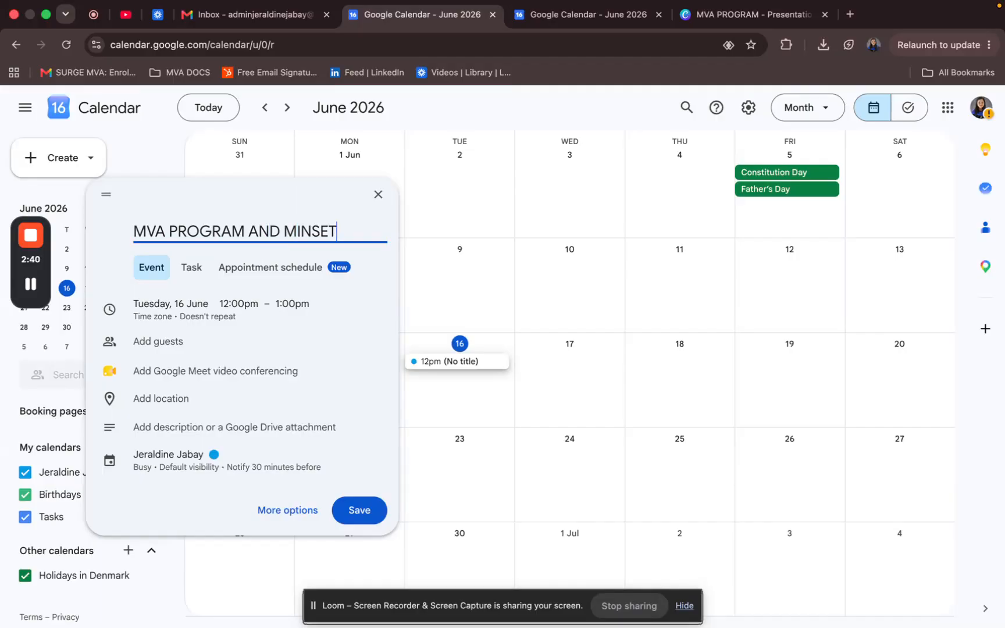
key("BackSpace")
key("BackSpace")
key("BackSpace")
type("DSET: WEEK 1")
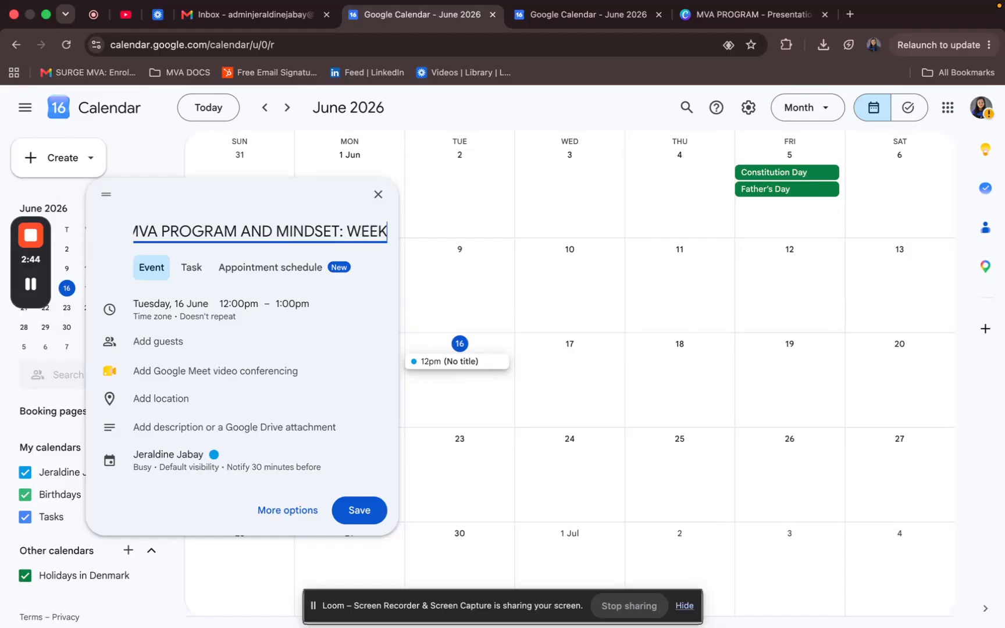
Set the event's date to Monday, 22 June with a start time of 4:00pm
left_click(162, 308)
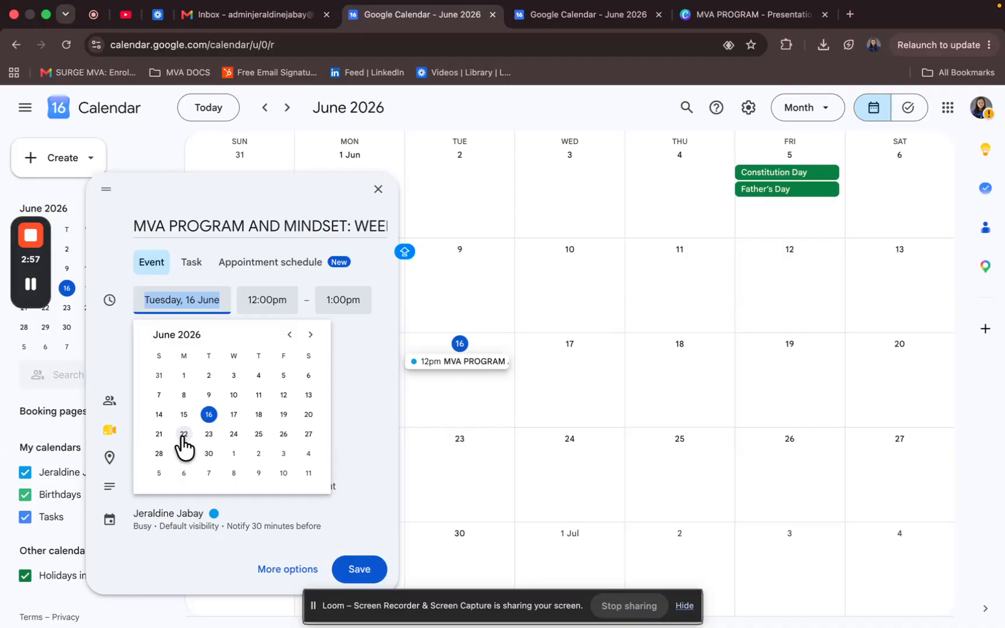
left_click(183, 436)
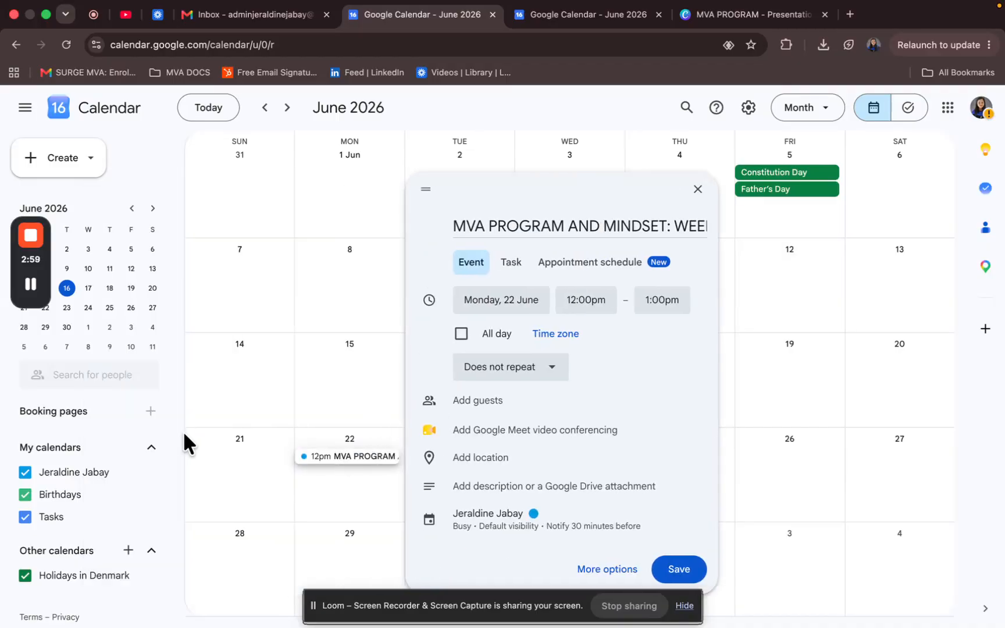
left_click(585, 300)
type("4")
left_click(590, 386)
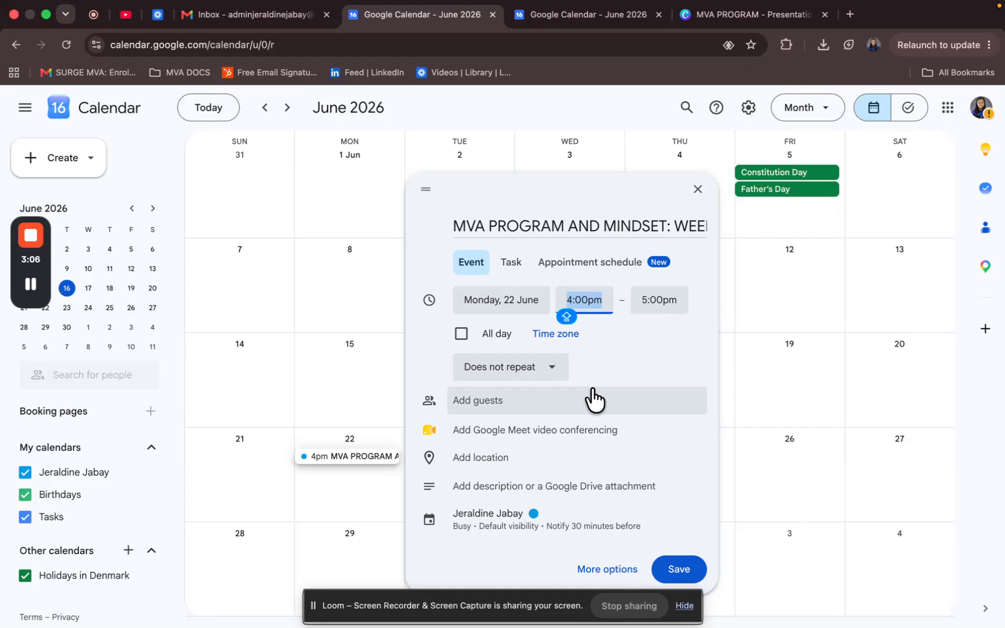
Set the event's time zone to Manila, Philippines, (GMT+08:00) Philippine Standard Time
left_click(555, 334)
left_click(546, 348)
type("MANILA")
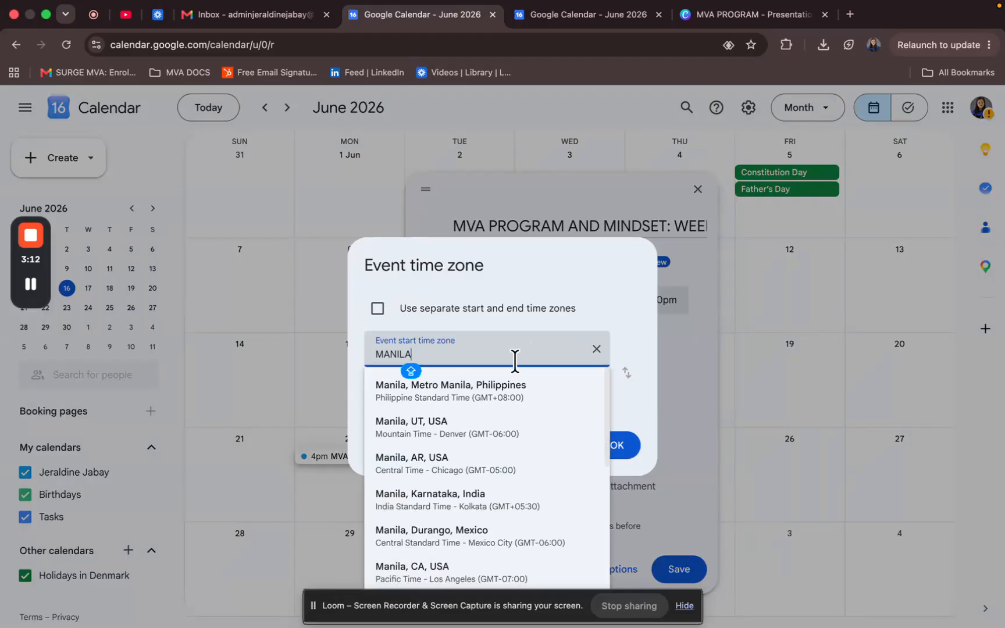
left_click(485, 402)
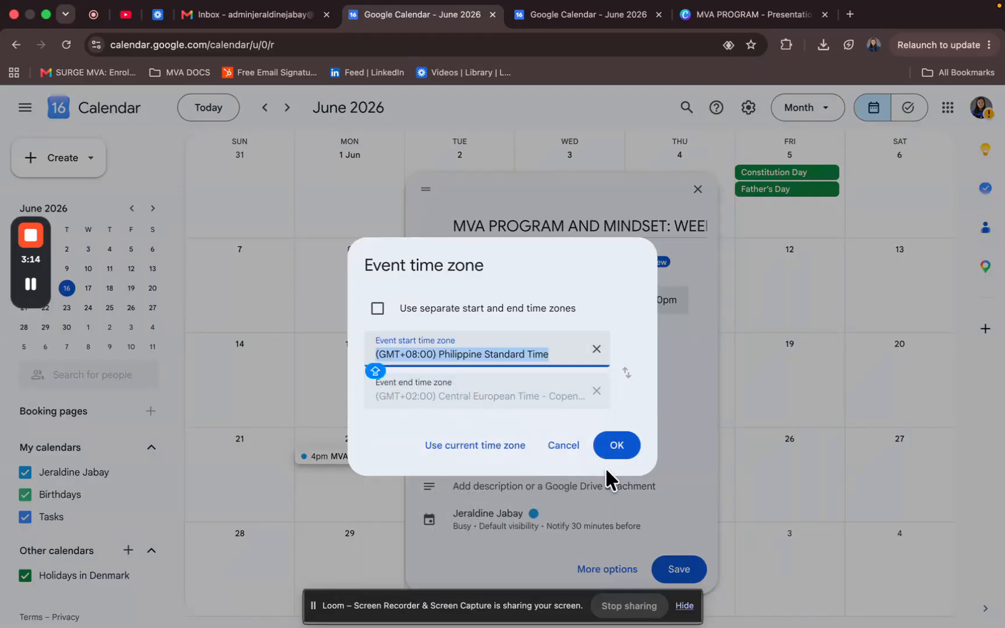
left_click(618, 445)
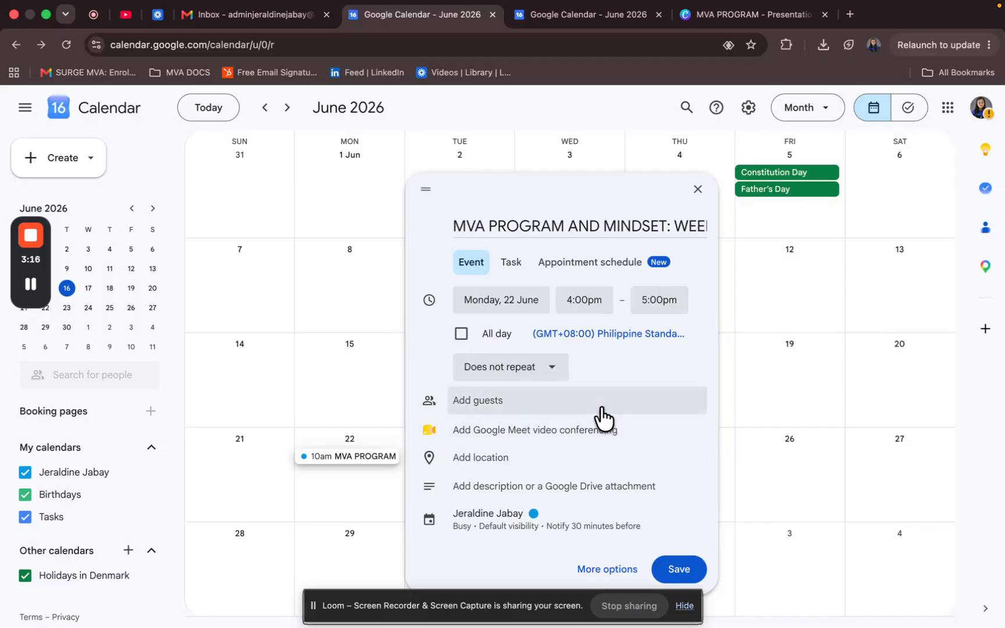
Start a custom weekly recurrence for the event that repeats every Monday through Friday
left_click(553, 367)
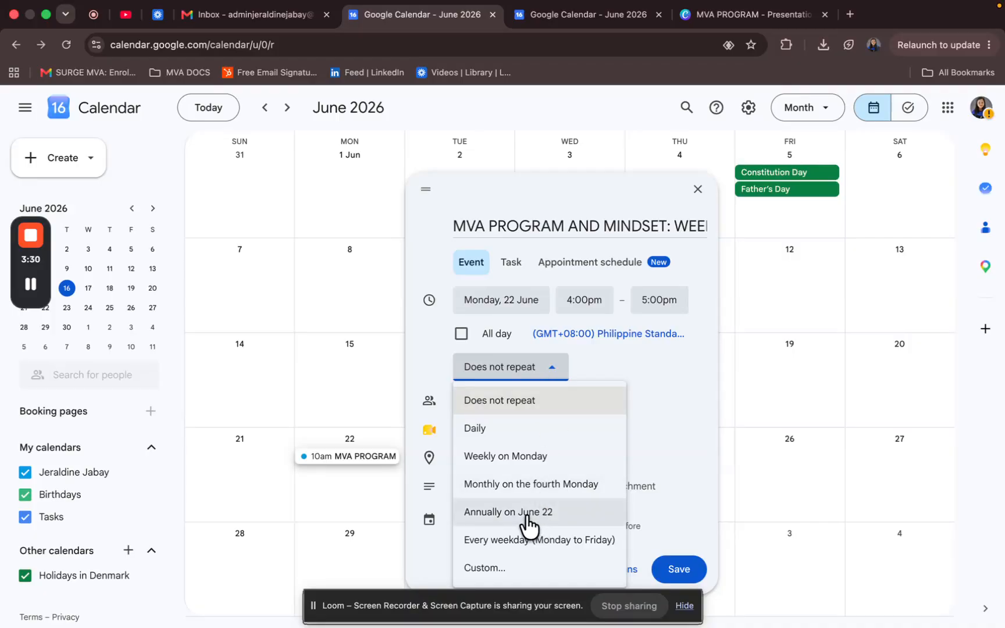
left_click(511, 568)
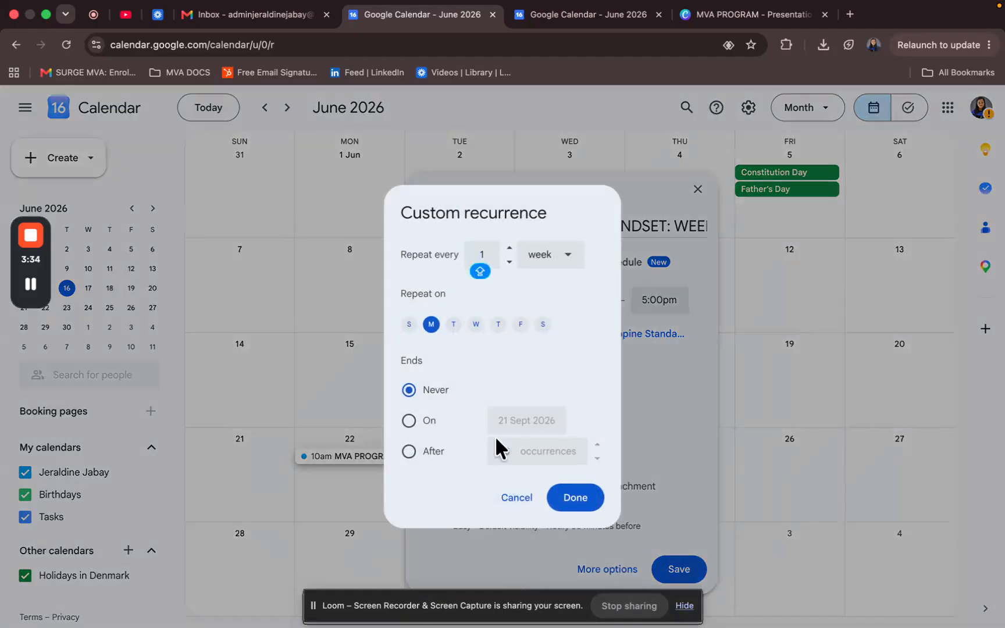
left_click(454, 325)
left_click(475, 324)
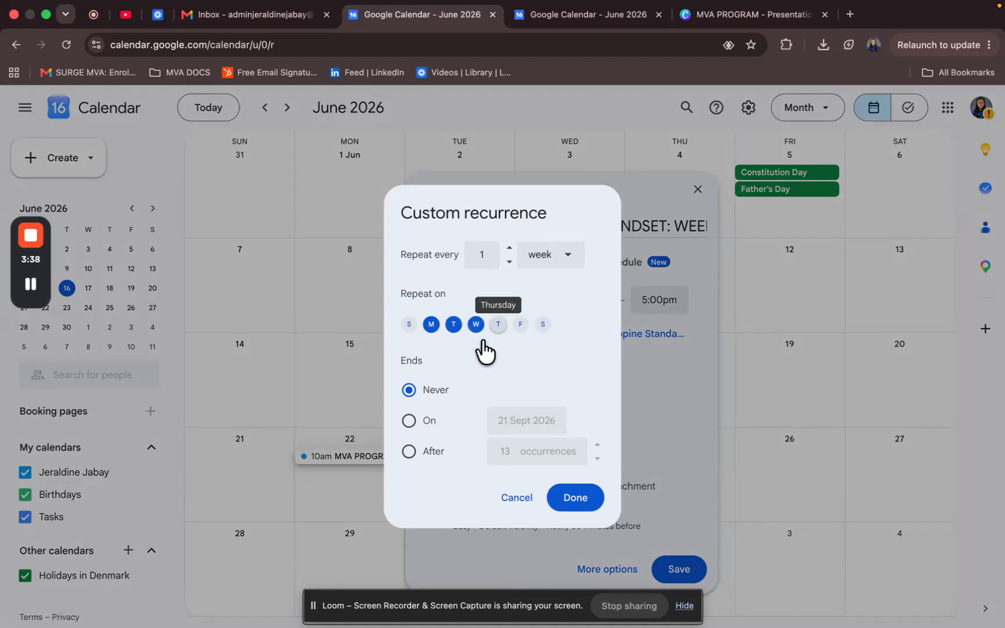
left_click(499, 325)
left_click(521, 324)
End the custom recurrence on 26 Jun 2026 and apply it to the event
left_click(409, 421)
left_click(545, 420)
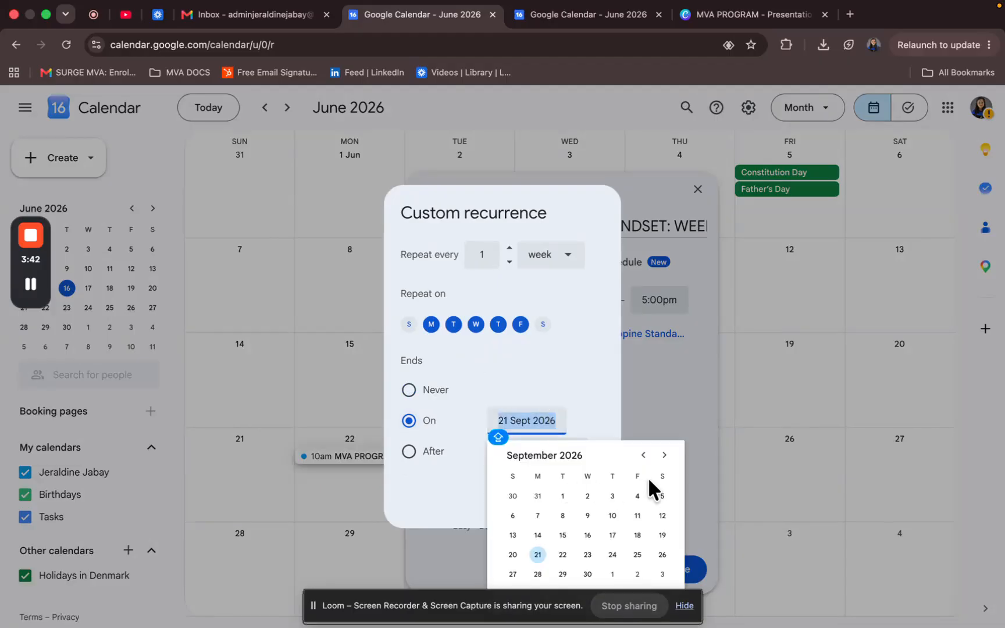
left_click(644, 456)
left_click(643, 455)
left_click(643, 455)
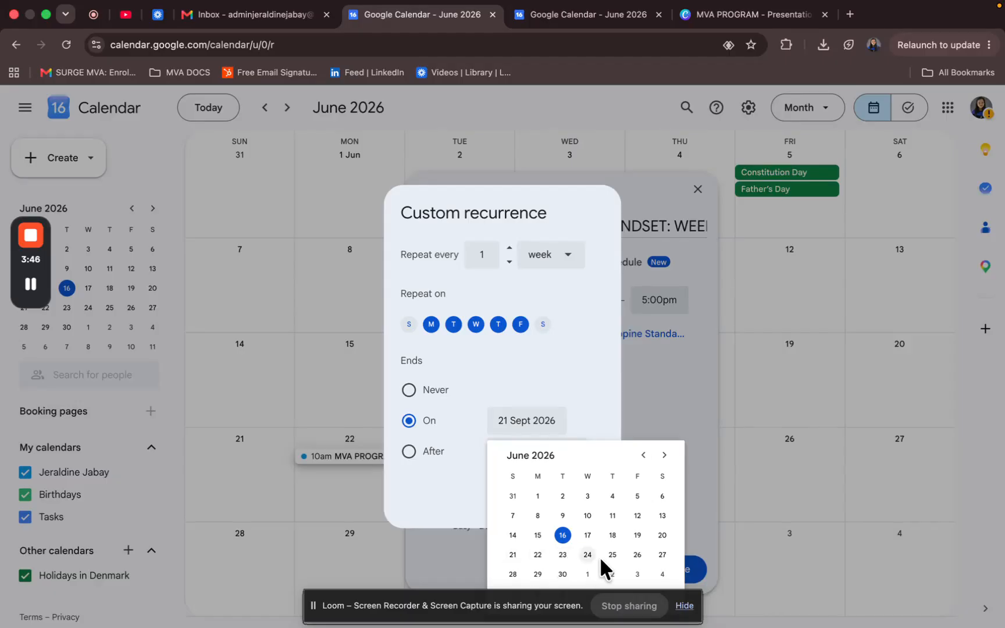
left_click(638, 555)
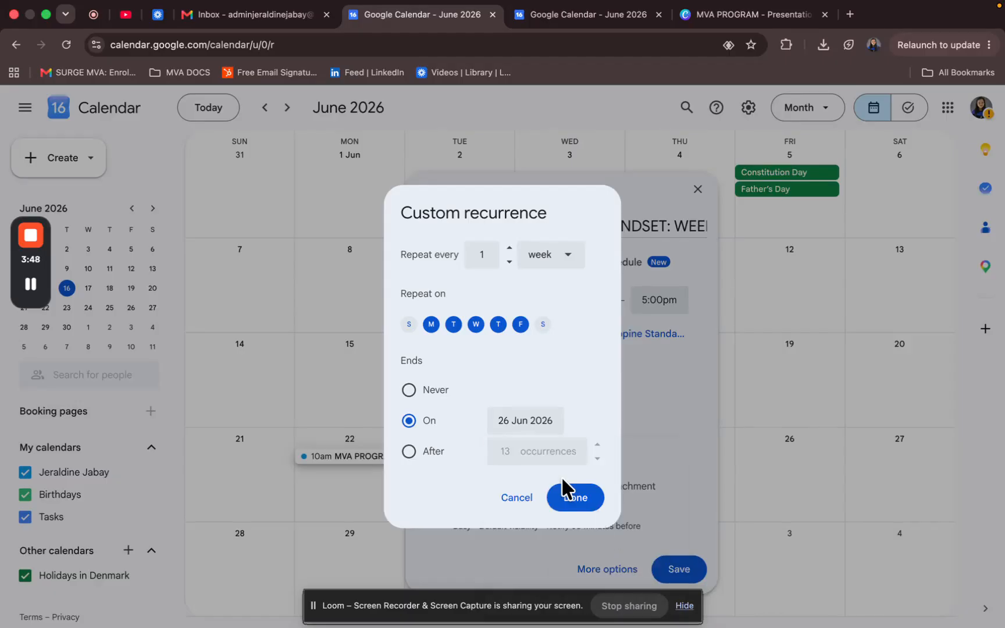
left_click(575, 501)
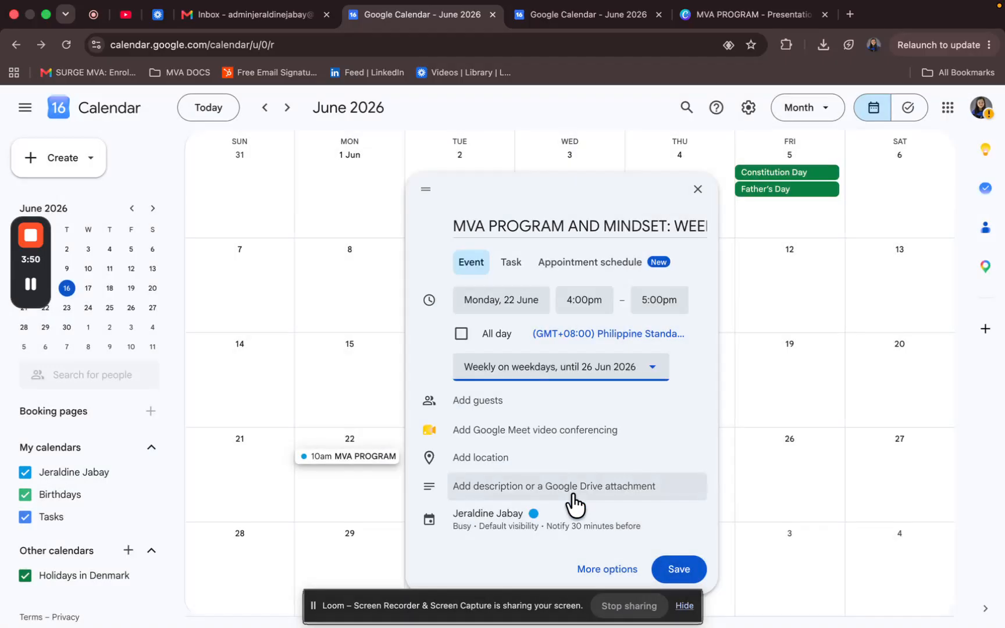
Add Google Meet video conferencing to the event and invite the first guest by e-mail address
left_click(517, 433)
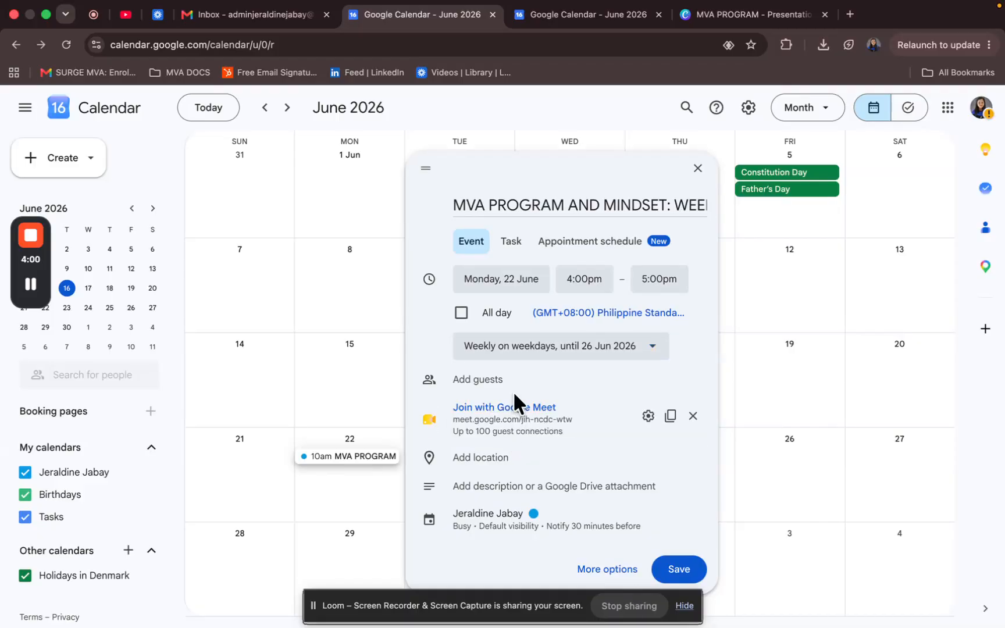
left_click(486, 379)
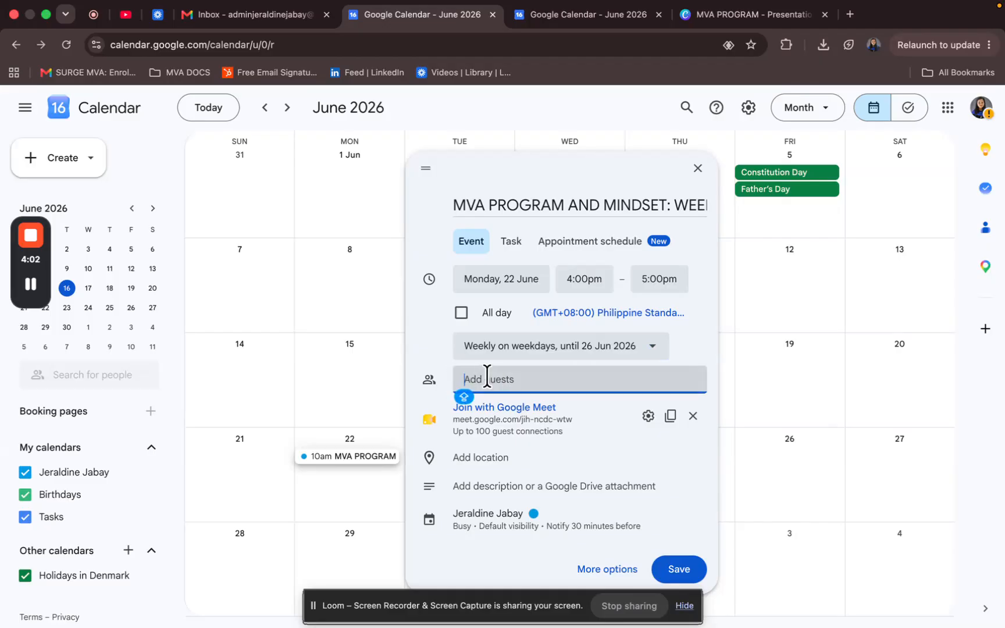
type("jera")
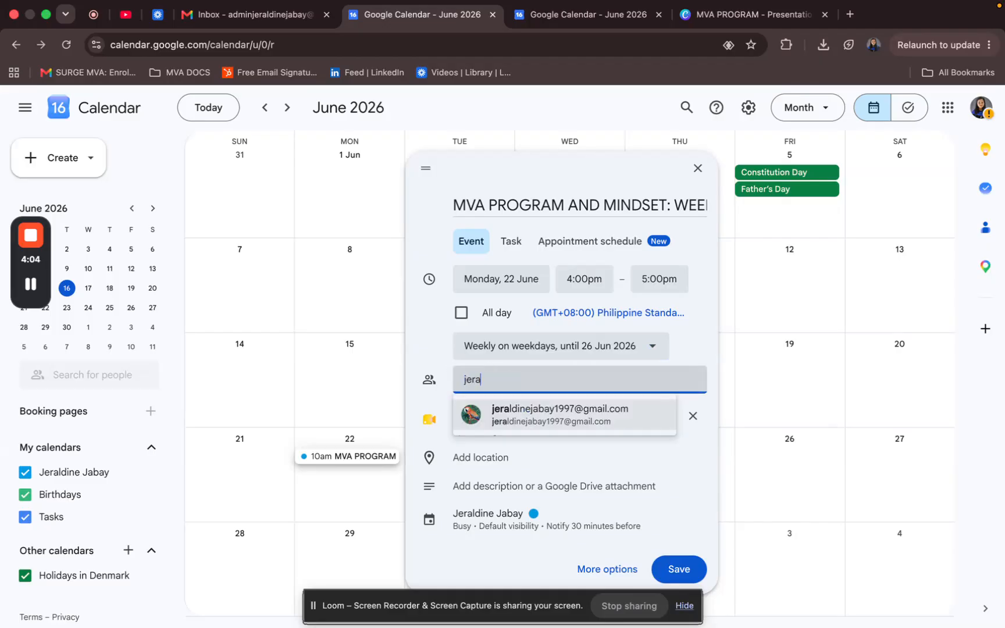
left_click(511, 420)
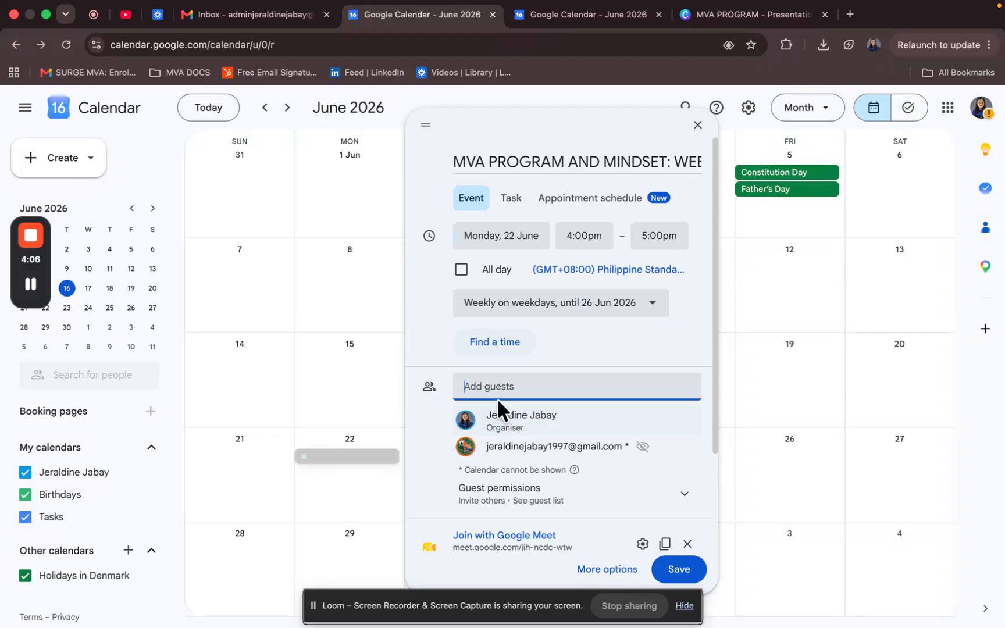
Add a second guest by e-mail address and remove that guest from the event again
type("taskme")
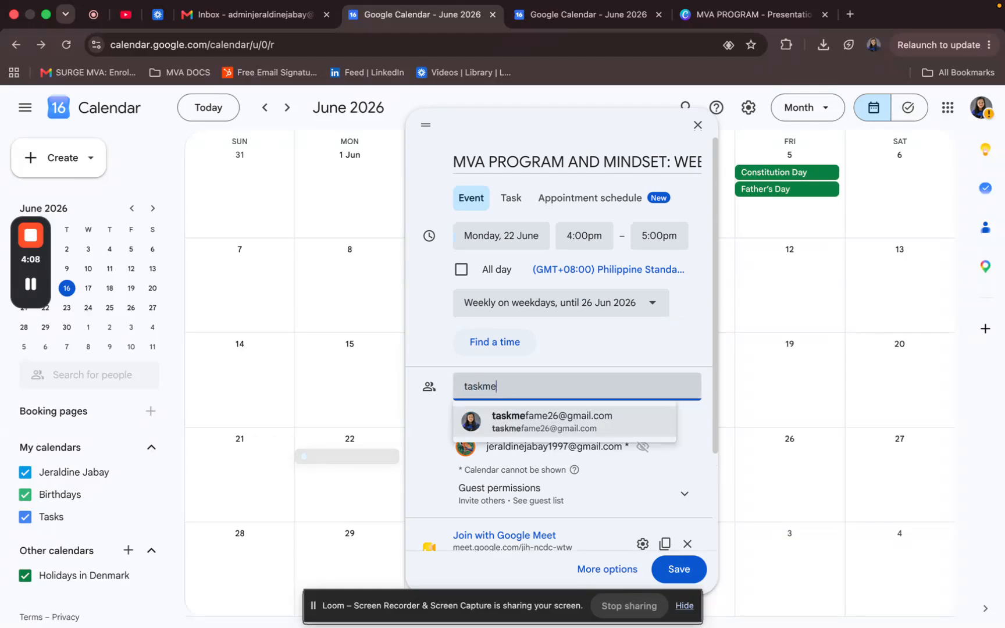
left_click(511, 421)
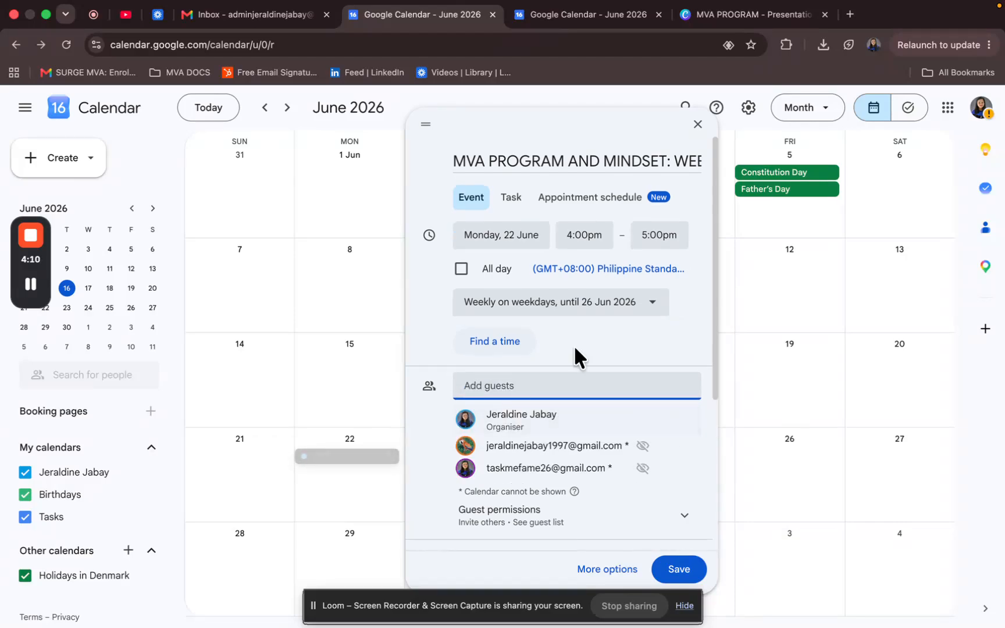
scroll(563, 417, "down", 1)
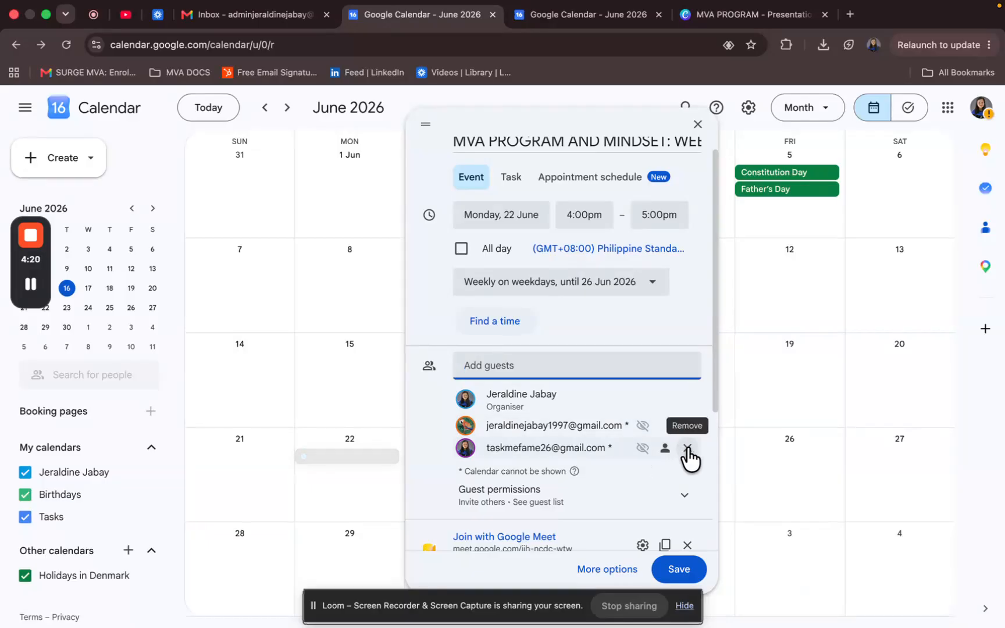
left_click(687, 447)
Write the event description "MVA PROGRAM WEEK 1:" and below it "Make sure to bring your workbook and be ready to introduce yourself."
scroll(611, 469, "down", 2)
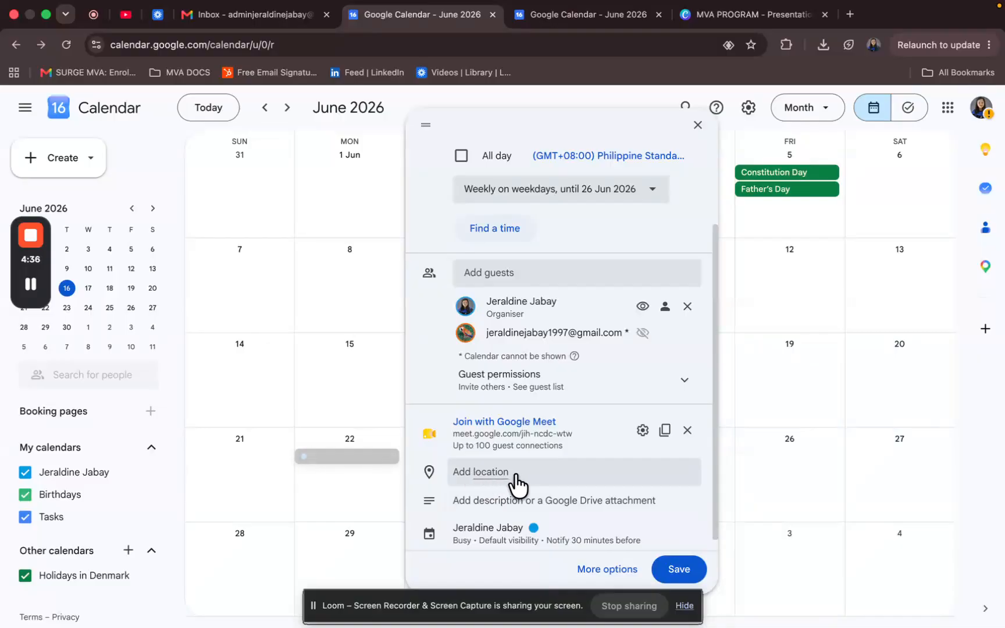
scroll(521, 483, "down", 1)
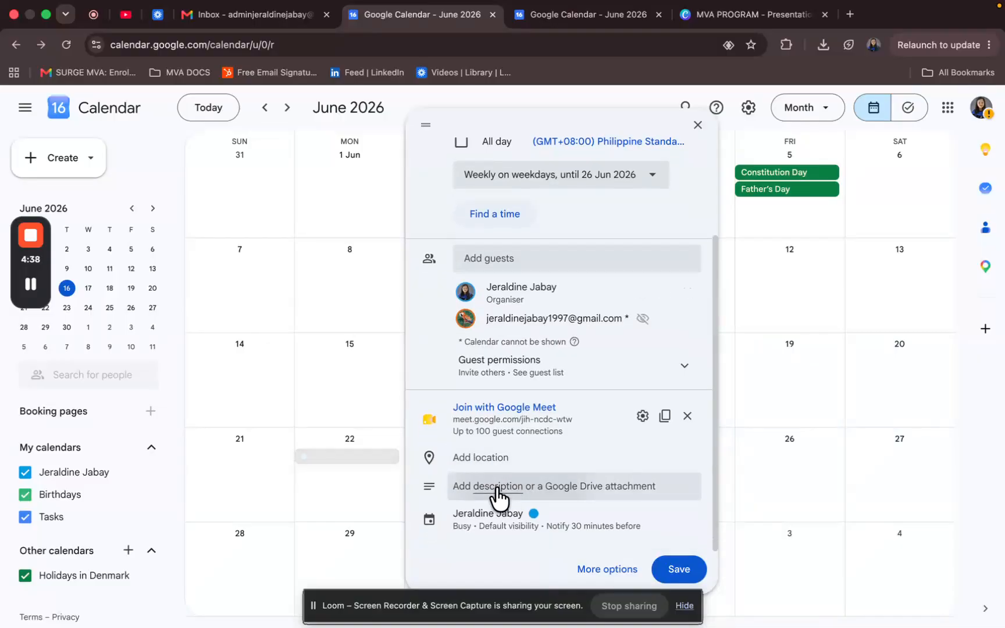
left_click(500, 496)
scroll(497, 498, "down", 1)
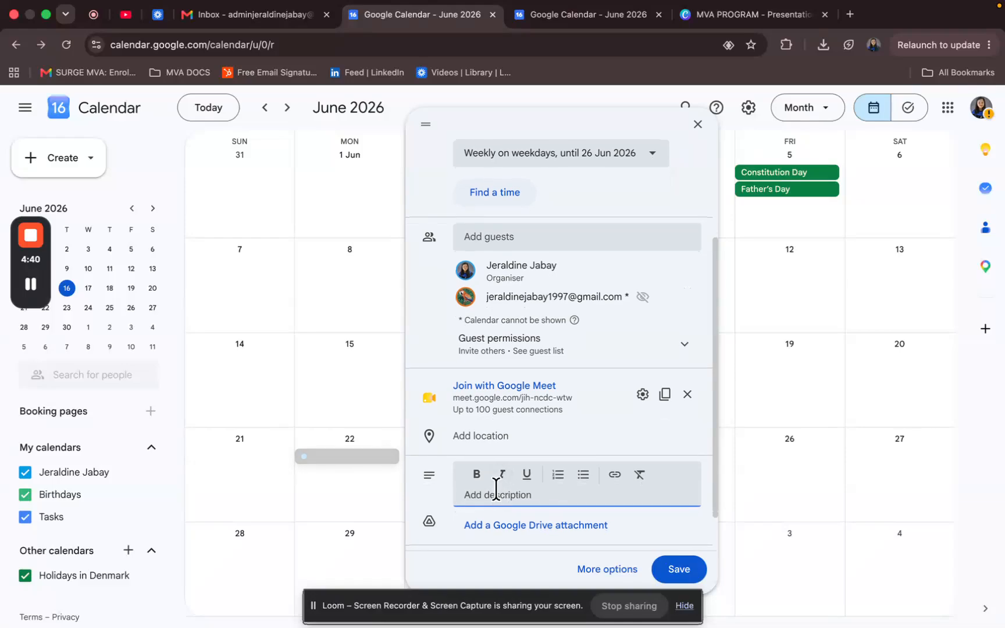
scroll(498, 499, "down", 4)
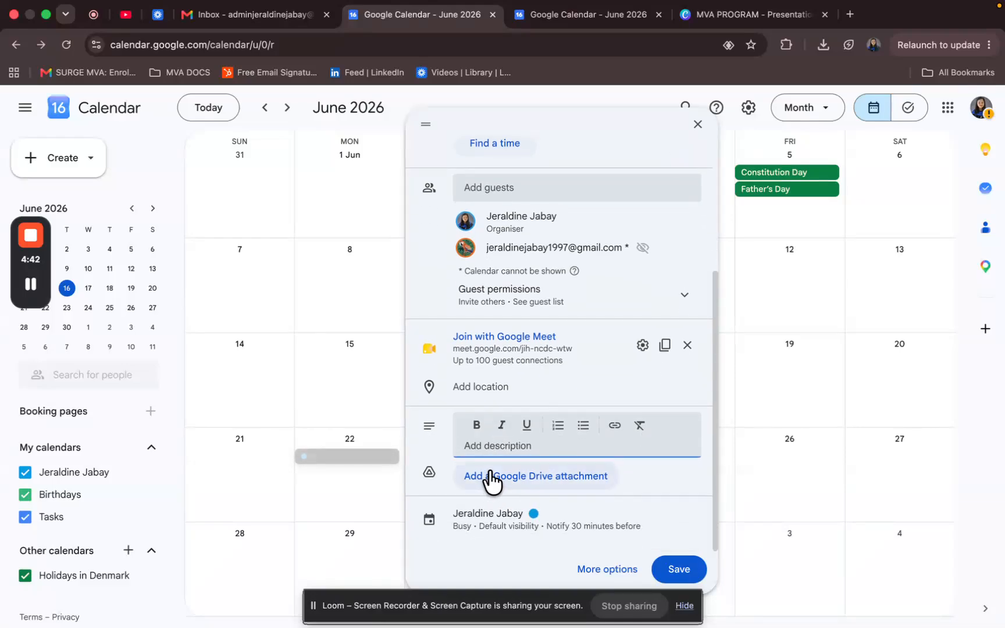
type("MVA PR")
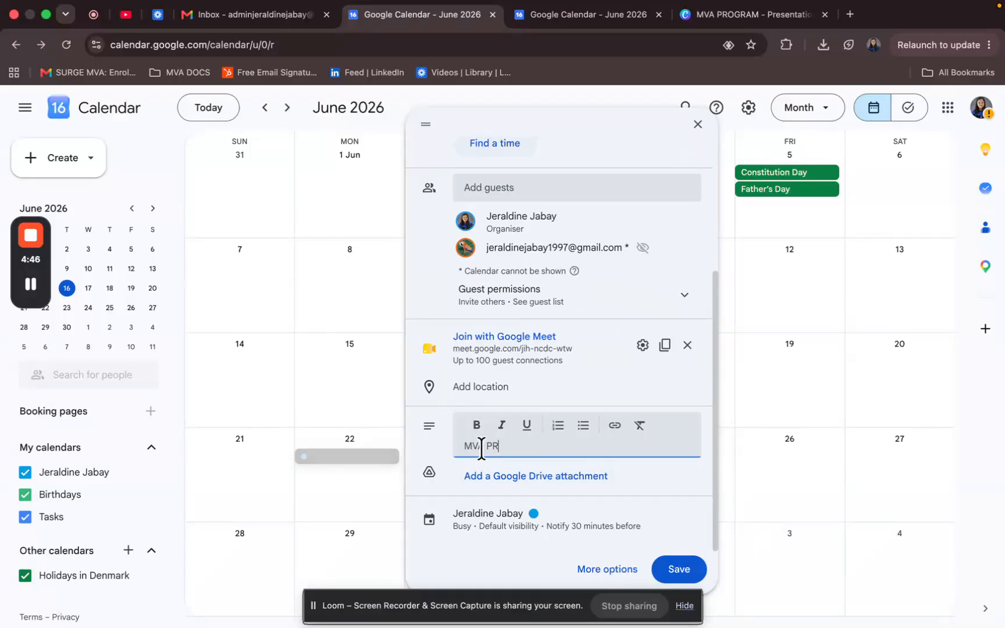
type("OGRAM WEEK 1:")
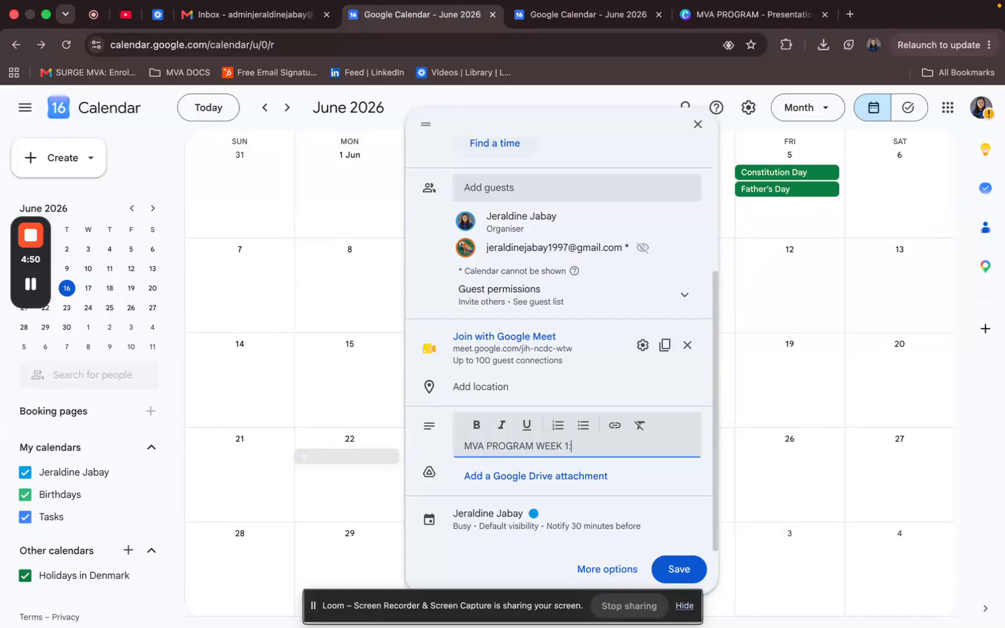
key("Return")
type("M")
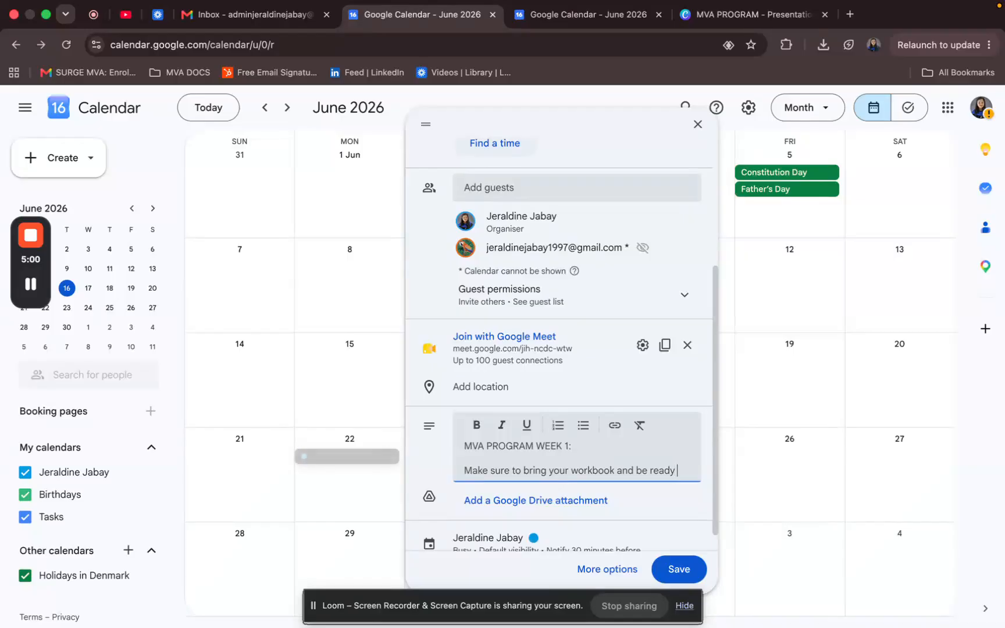
type("introduce yourself.")
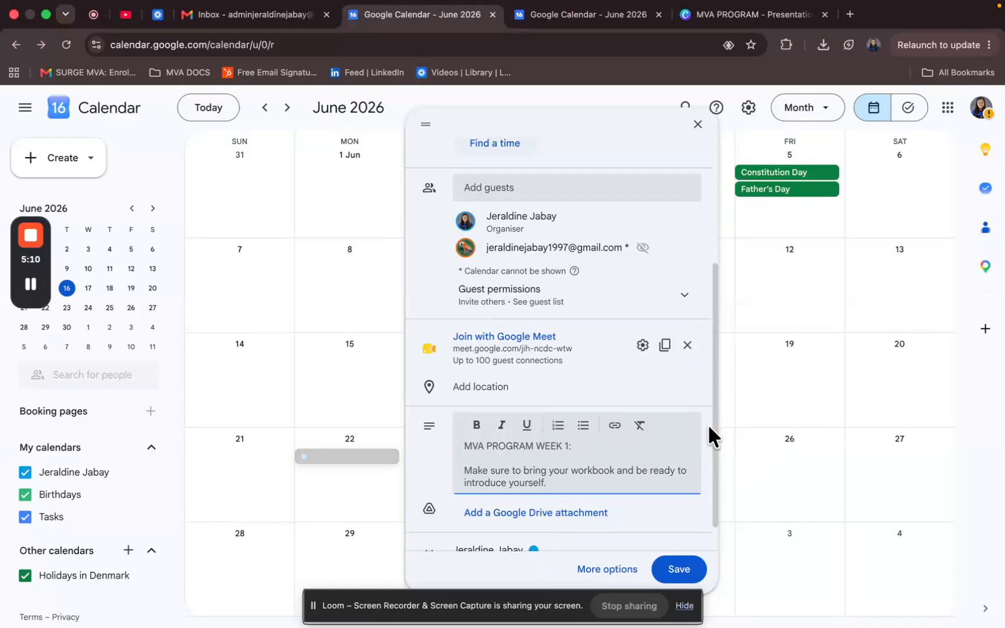
Add a second notification 10 minutes before the event, then save the event and send invitation emails to the guests
left_click_drag(714, 420, 714, 455)
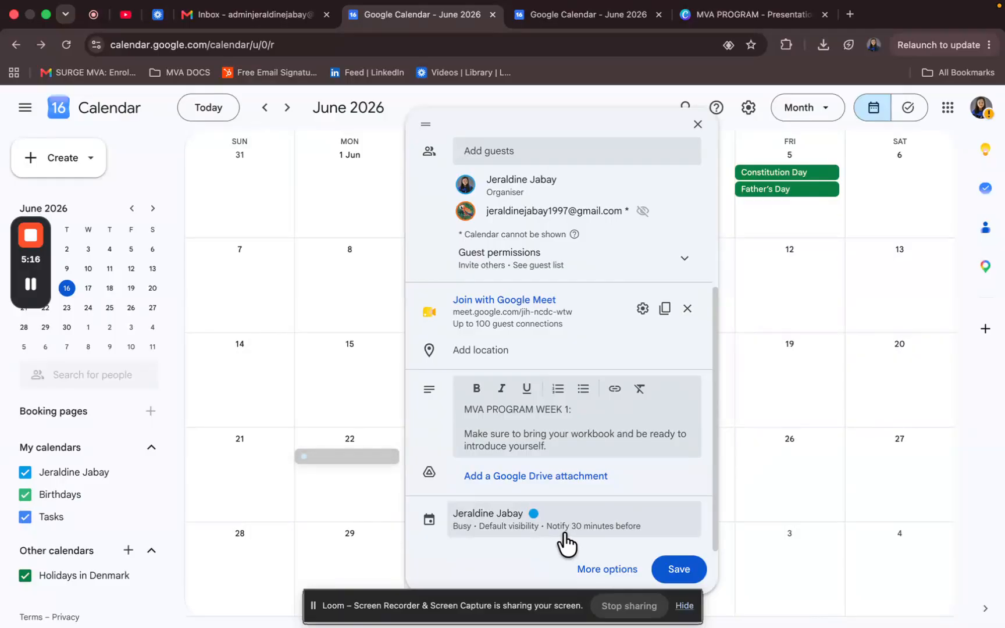
left_click(555, 518)
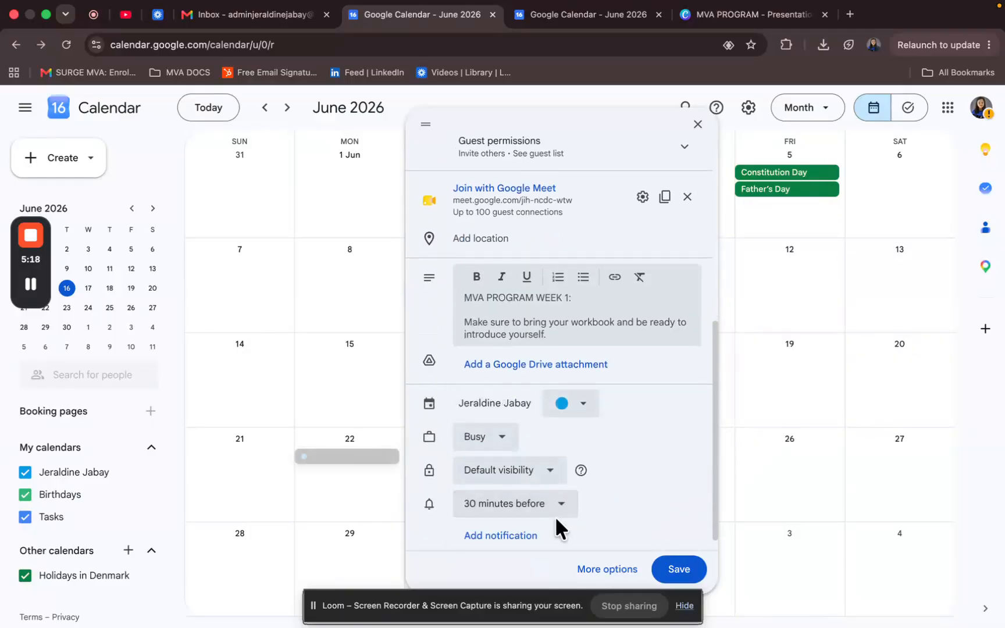
left_click(513, 540)
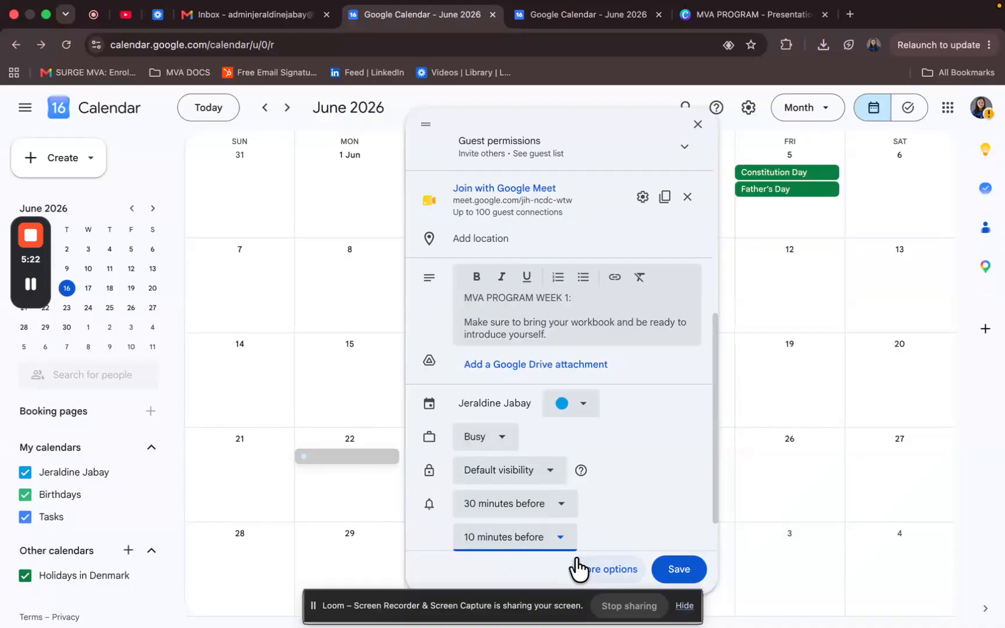
left_click(675, 567)
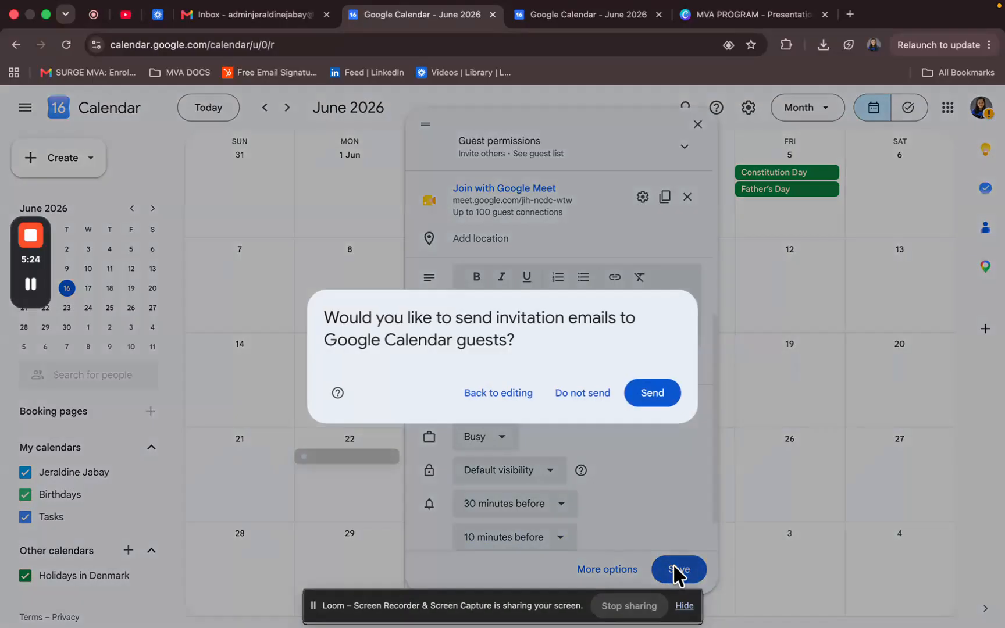
left_click(651, 396)
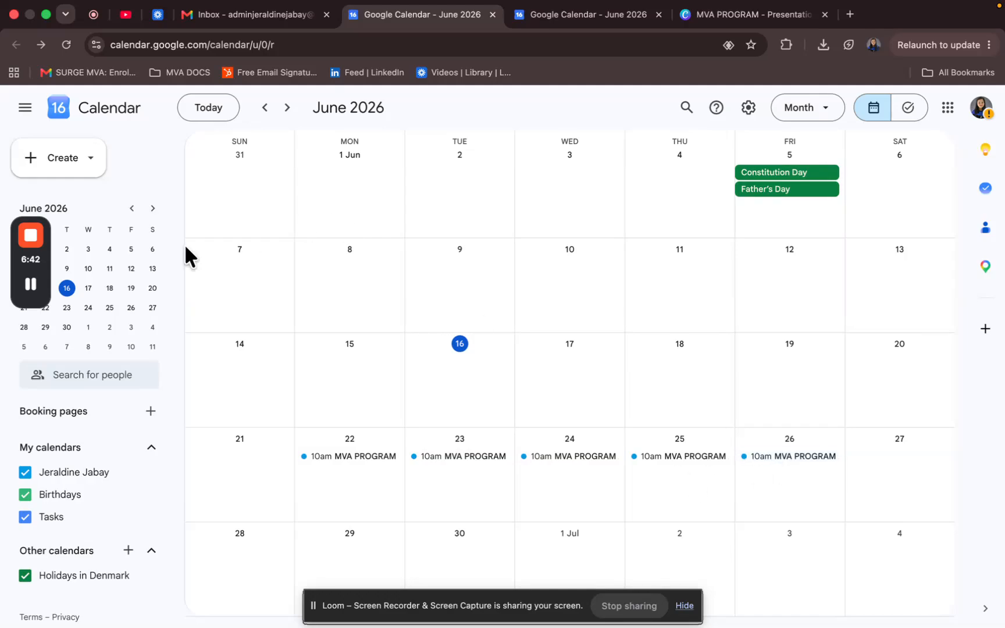
Create a new calendar event titled "1on1 weekly coaching"
left_click(66, 163)
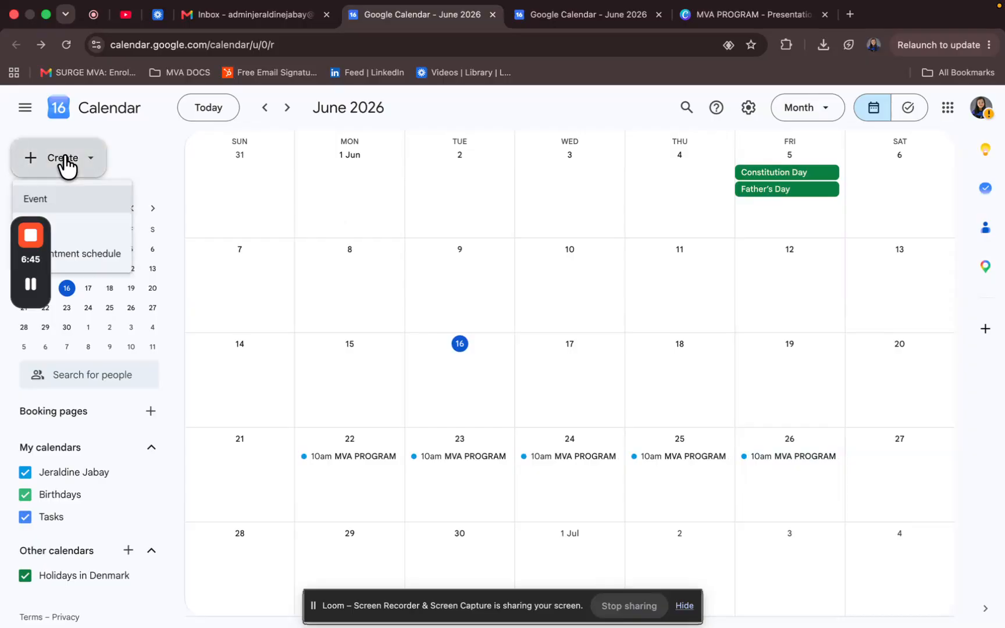
left_click(68, 204)
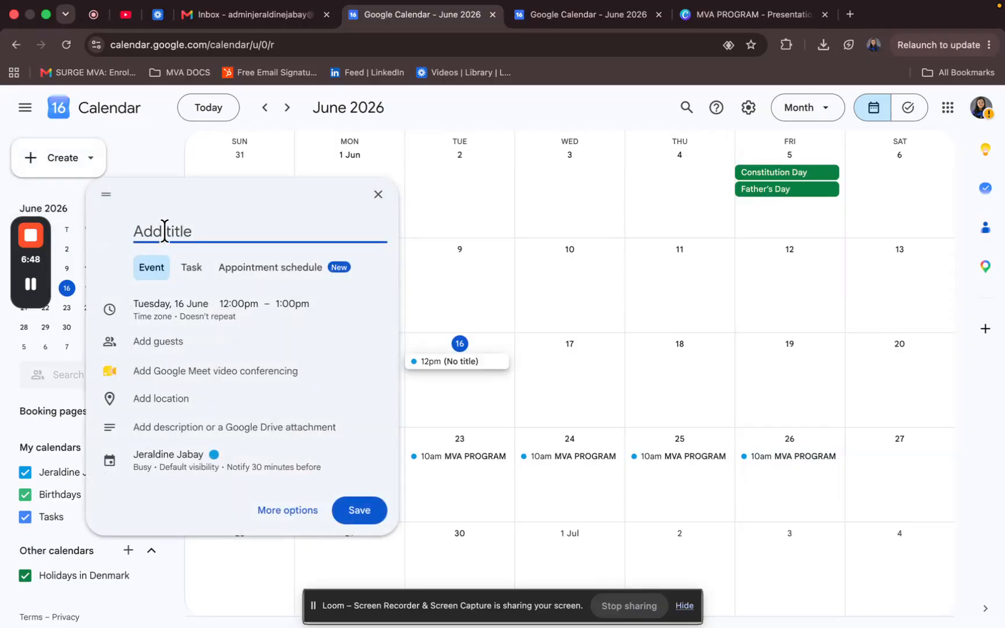
type("1on1 weekly coaching")
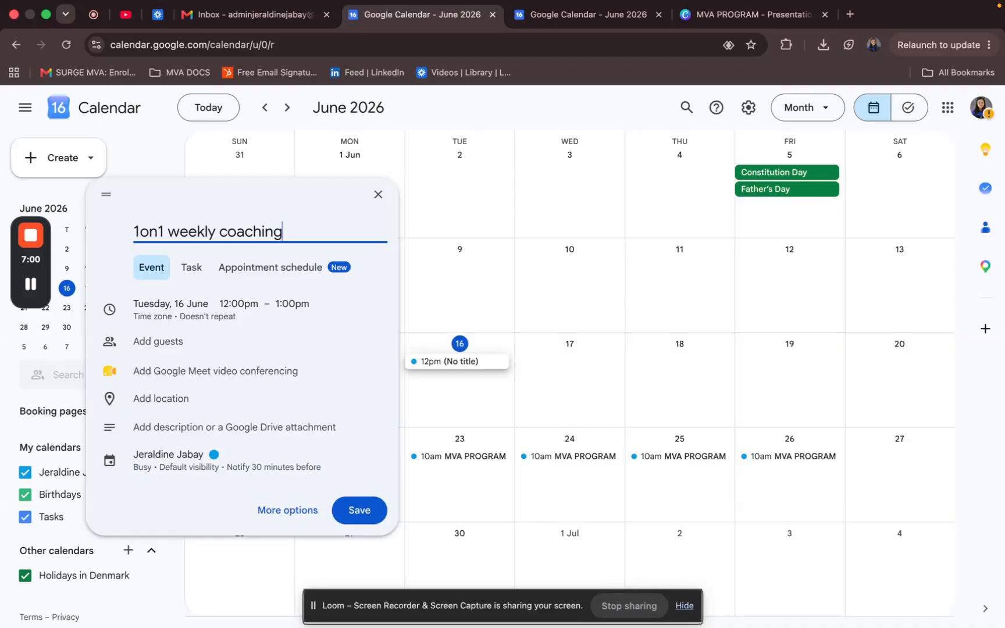
Schedule the coaching event on Tuesday, 16 June from 3:00pm to 3:30pm
left_click(192, 314)
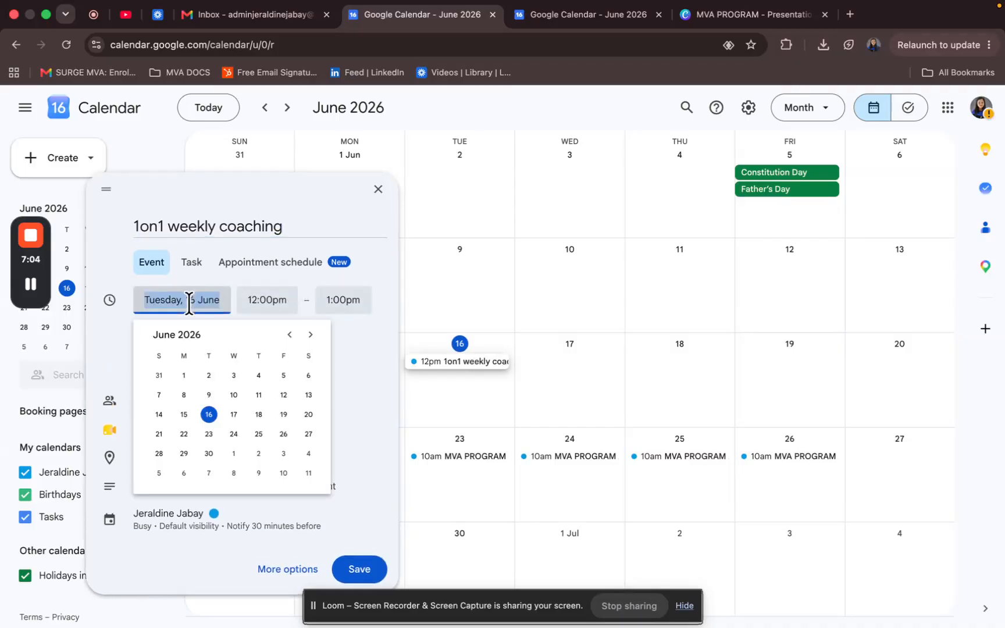
left_click(208, 413)
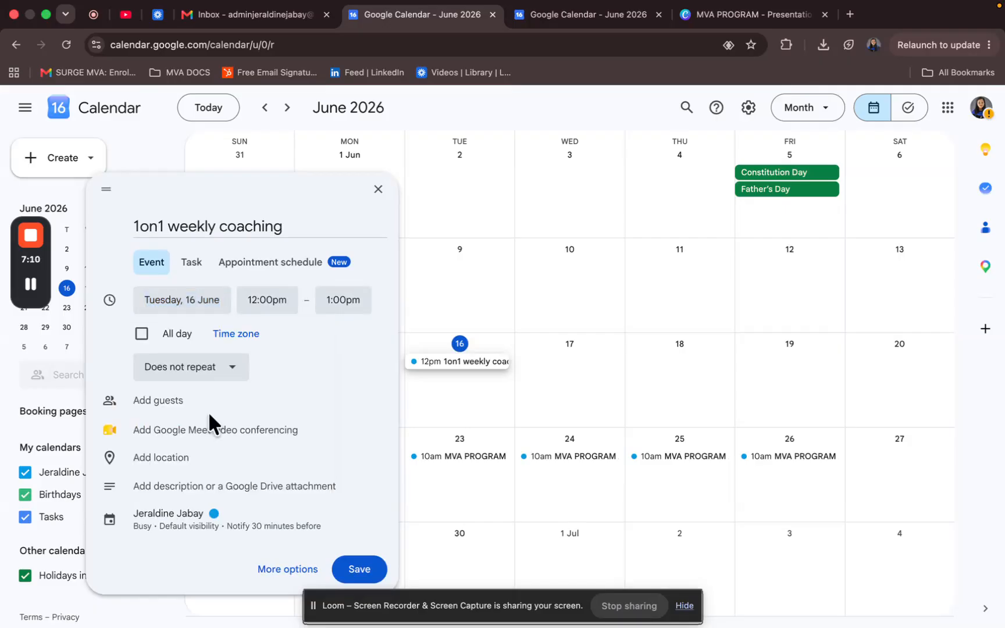
left_click(267, 300)
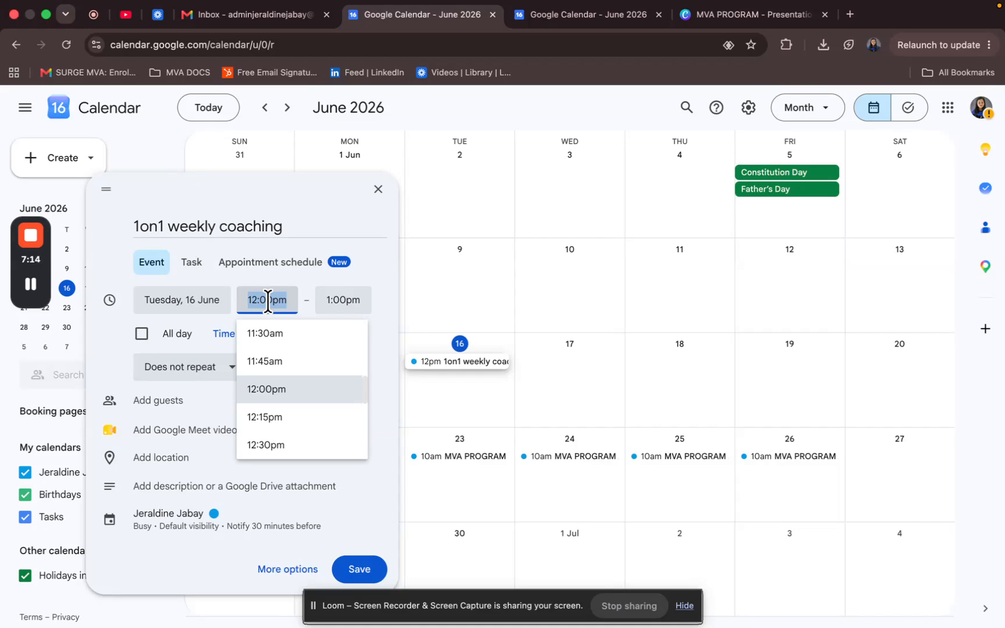
type("3")
left_click(262, 389)
left_click(329, 301)
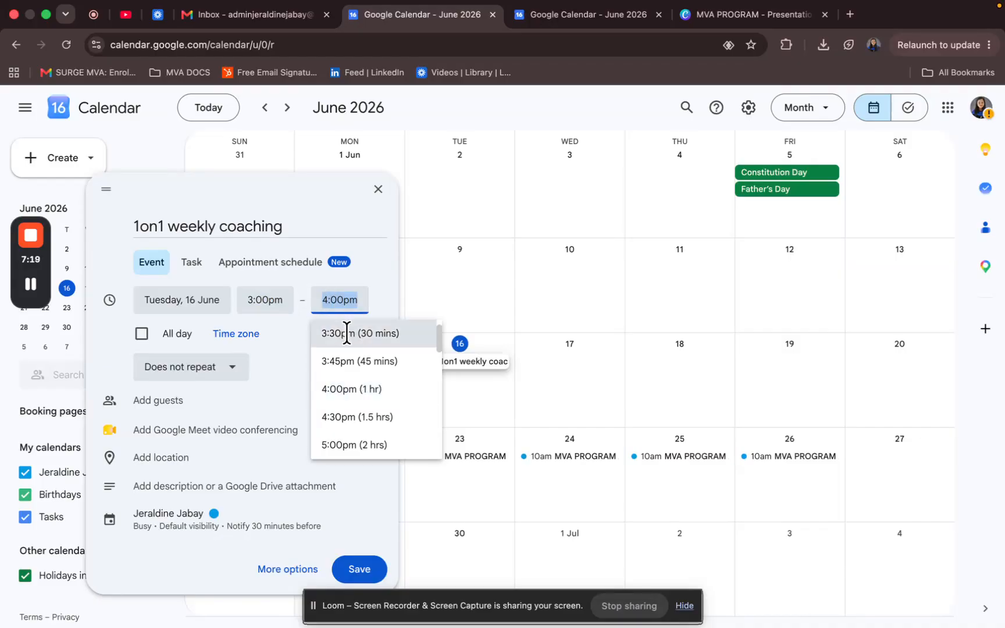
left_click(347, 334)
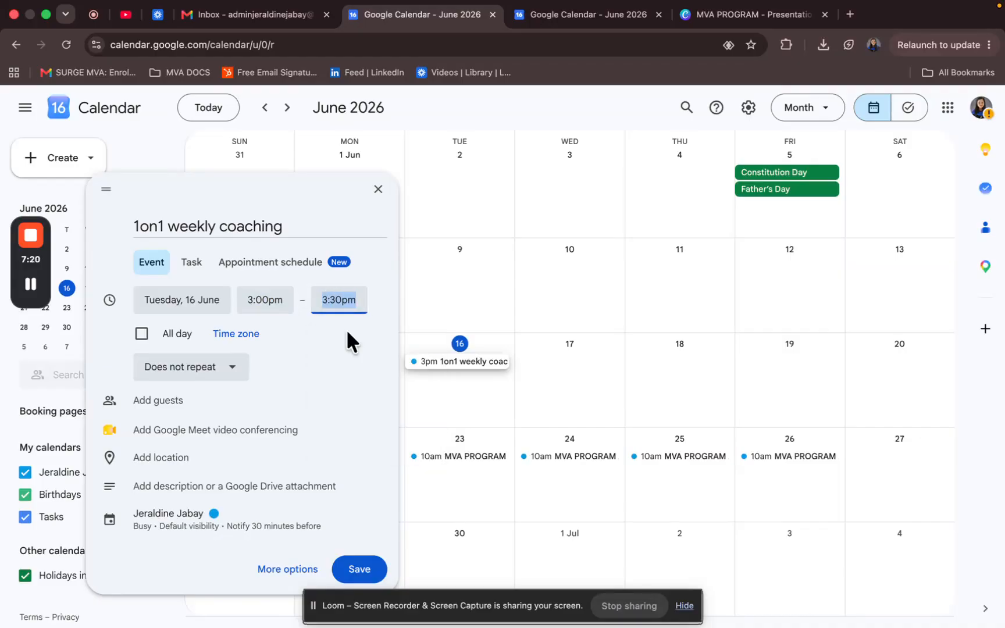
Set the coaching event's time zone to Philippine Standard Time (GMT+08:00) by searching for "manila"
left_click(239, 337)
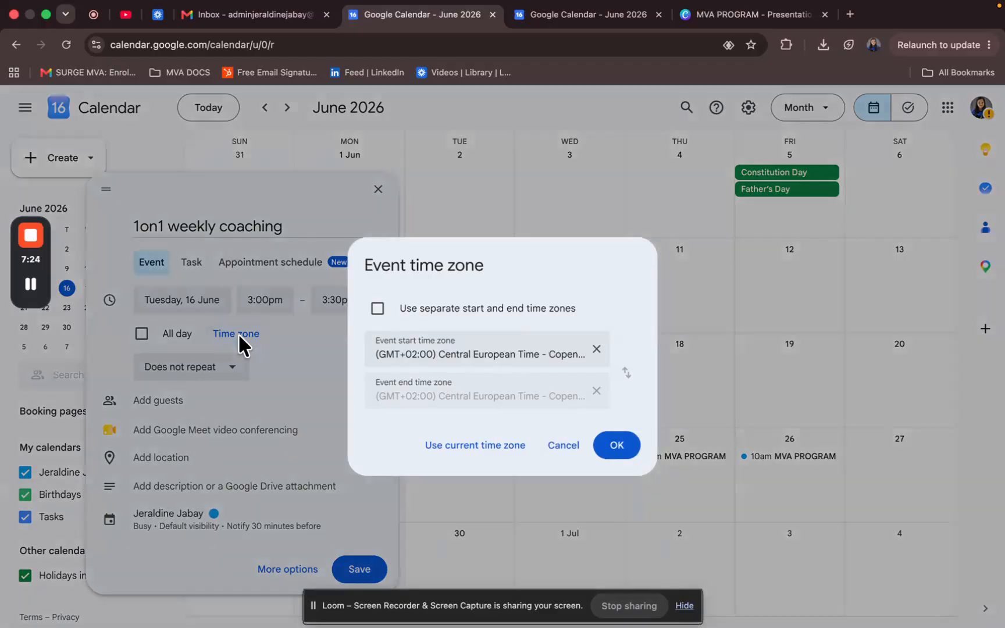
left_click(505, 356)
type("manila")
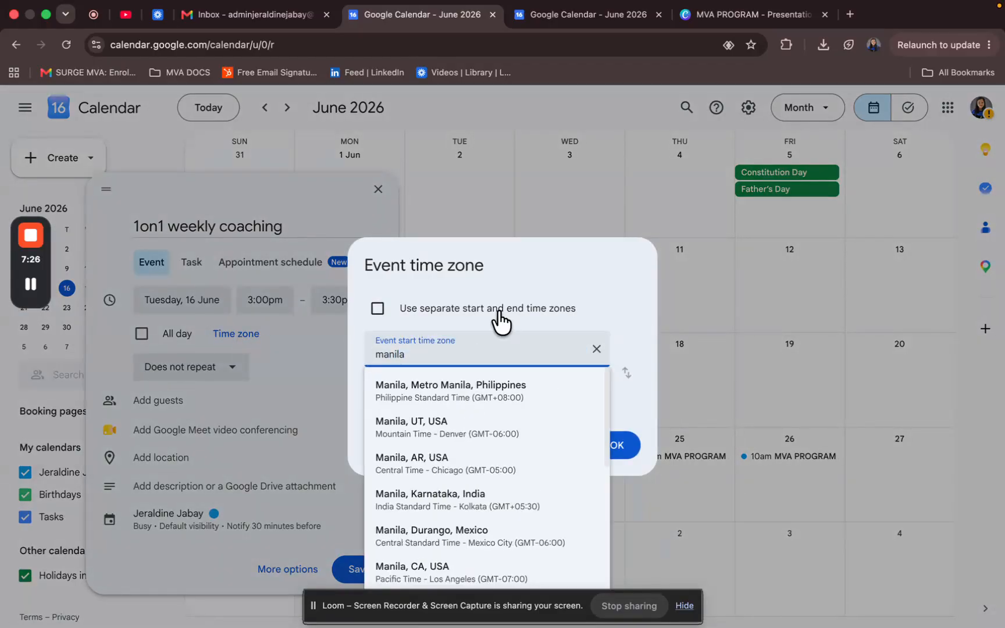
left_click(466, 391)
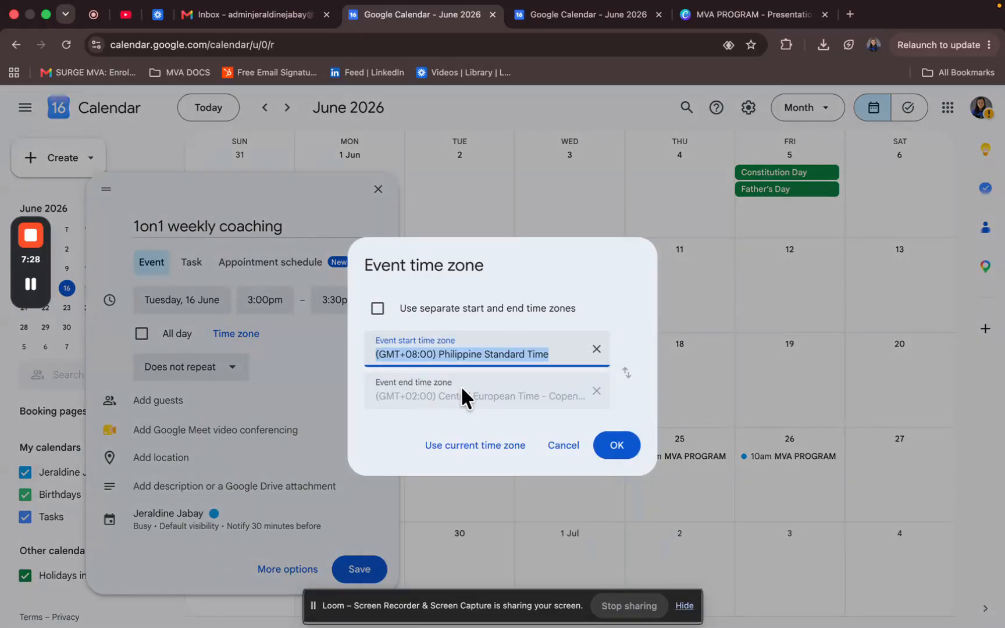
left_click(622, 453)
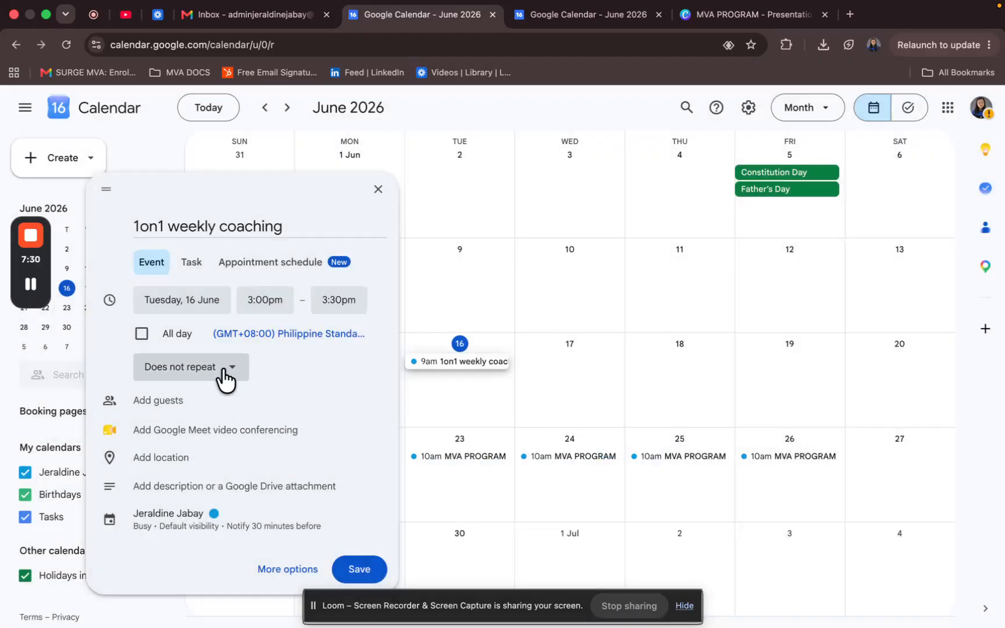
left_click(235, 375)
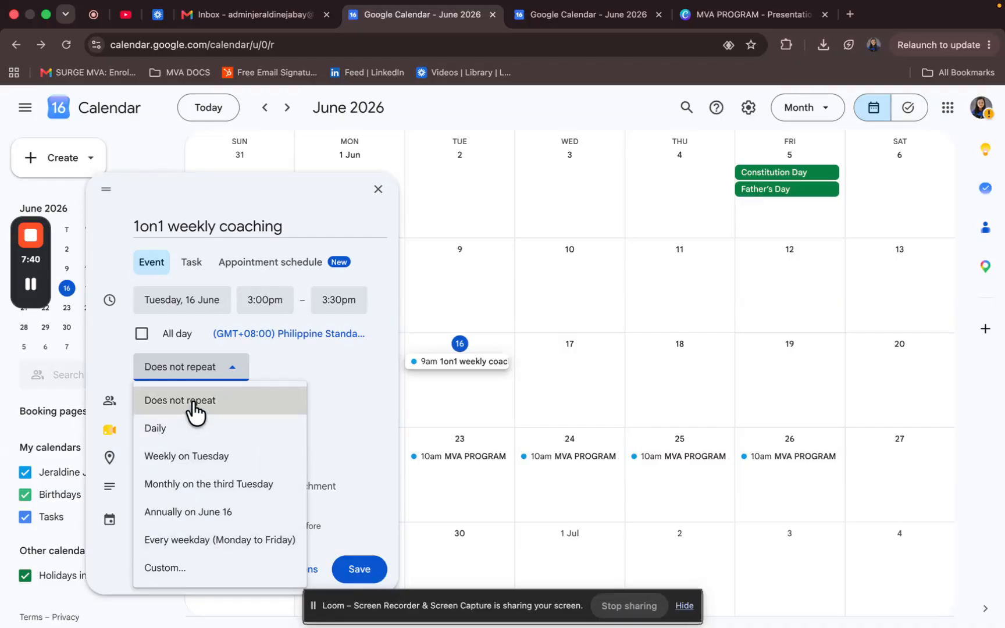
left_click(278, 355)
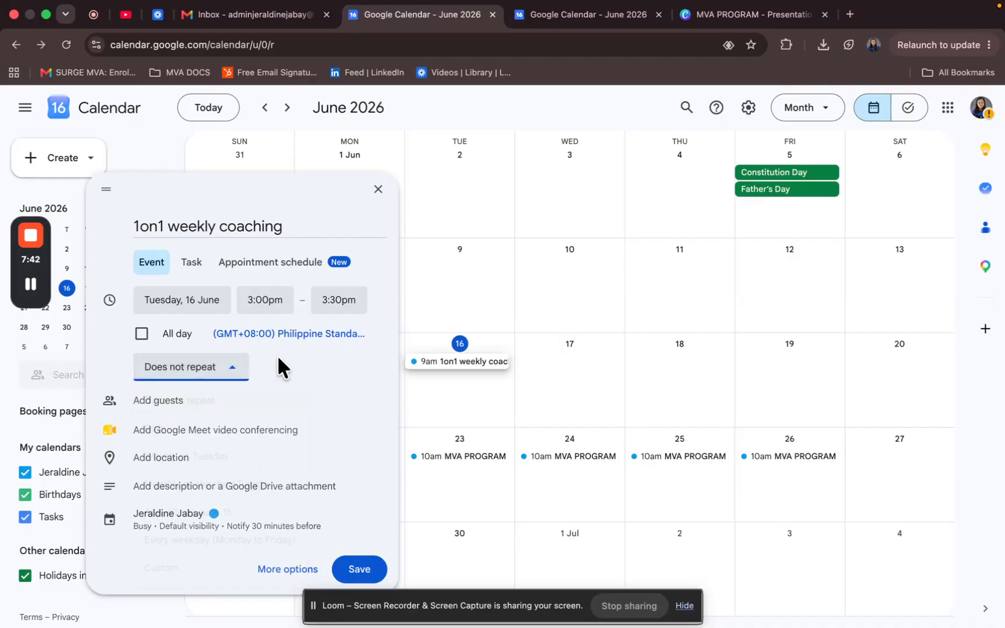
Invite a guest to the coaching event using the suggested e-mail address
left_click(151, 402)
type("t")
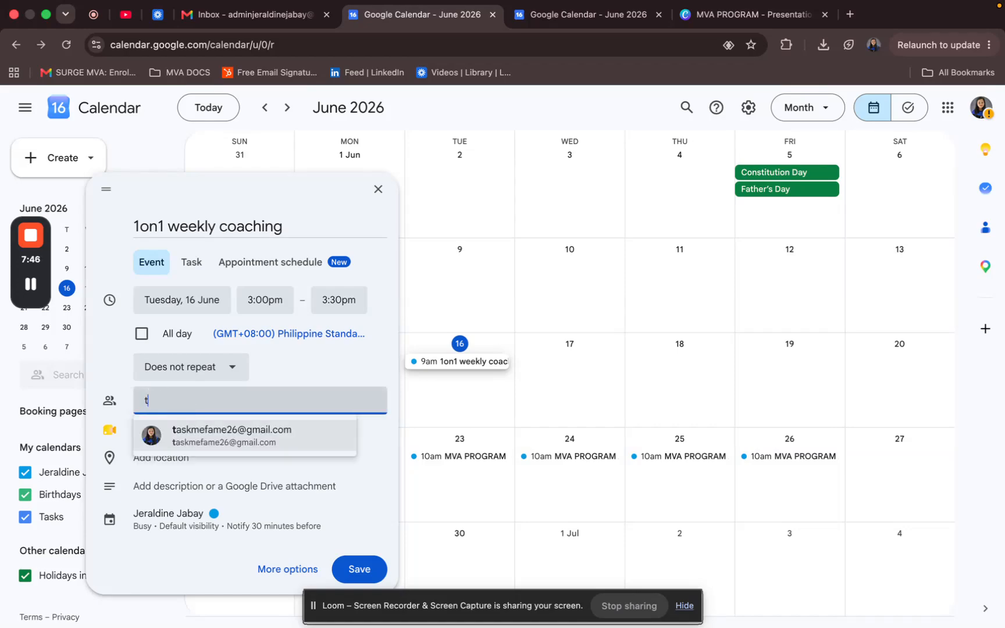
type("askme")
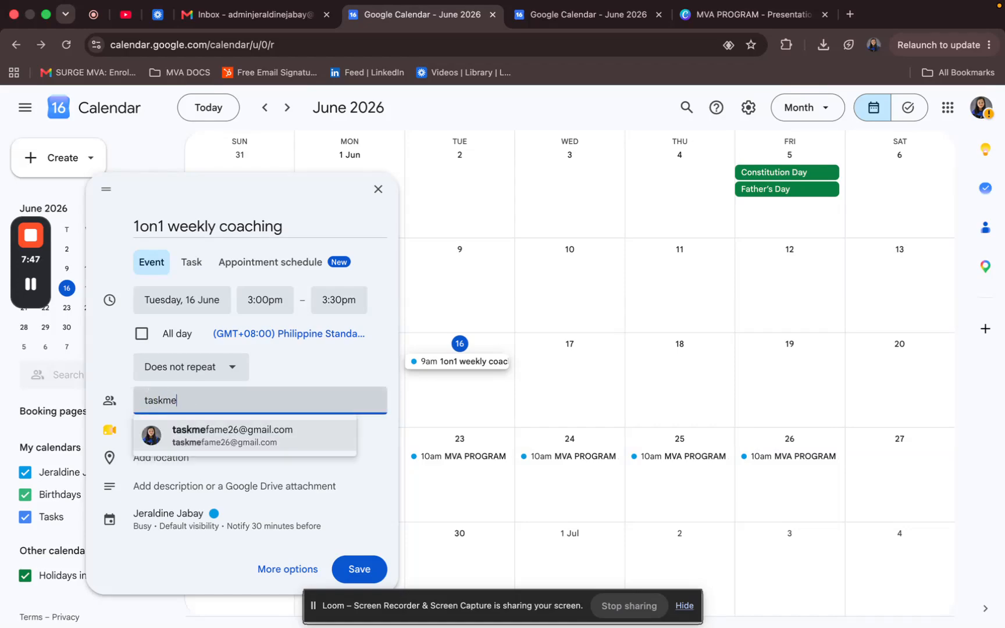
left_click(206, 437)
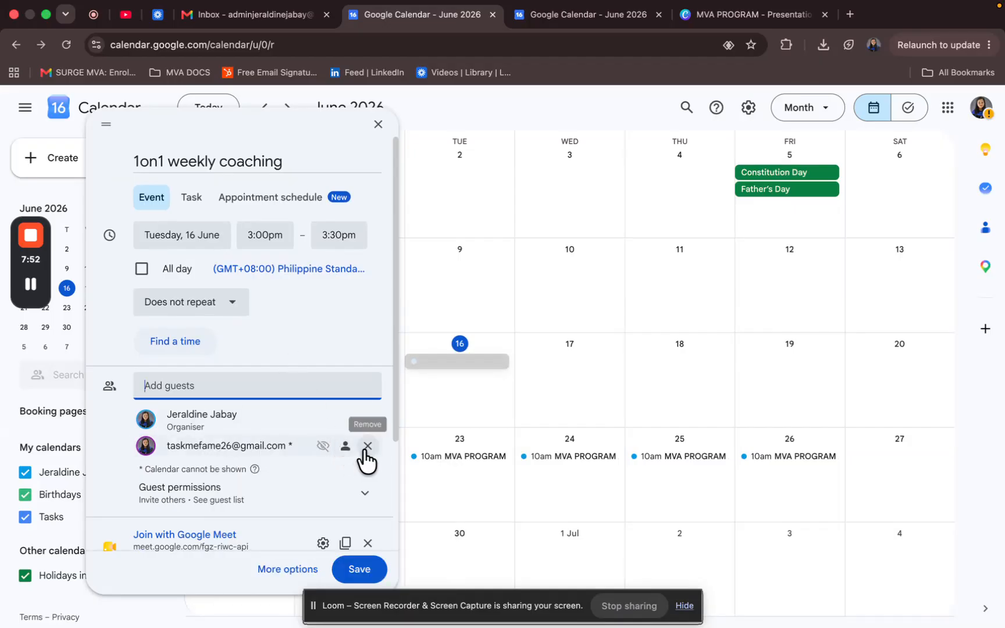
Write the coaching event's description "Weekly performance:" and, after a blank line, "Strength and weakness"
scroll(241, 480, "down", 3)
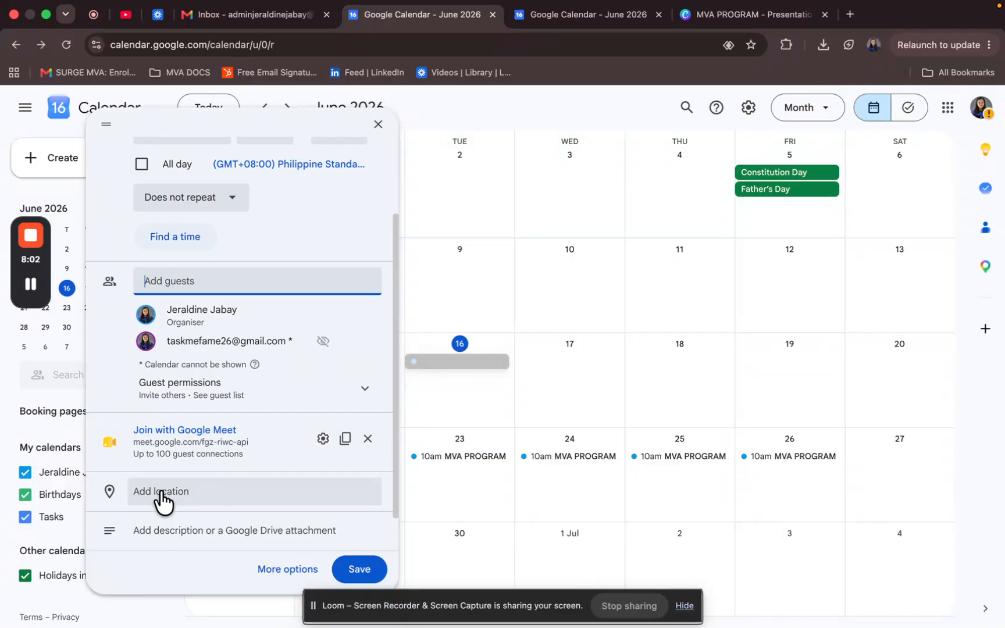
scroll(215, 529, "down", 1)
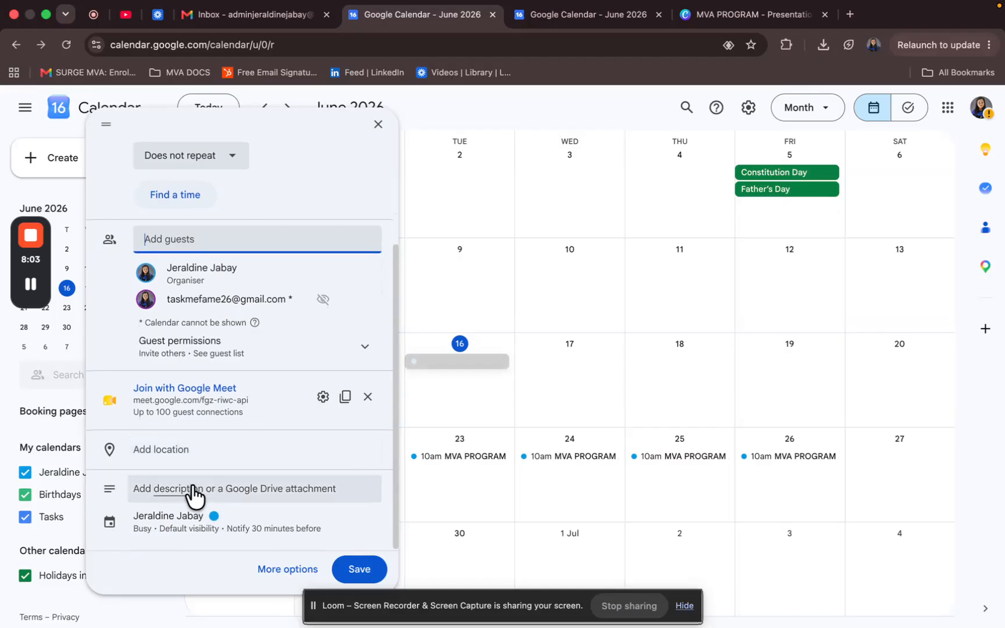
left_click(194, 498)
scroll(192, 485, "down", 1)
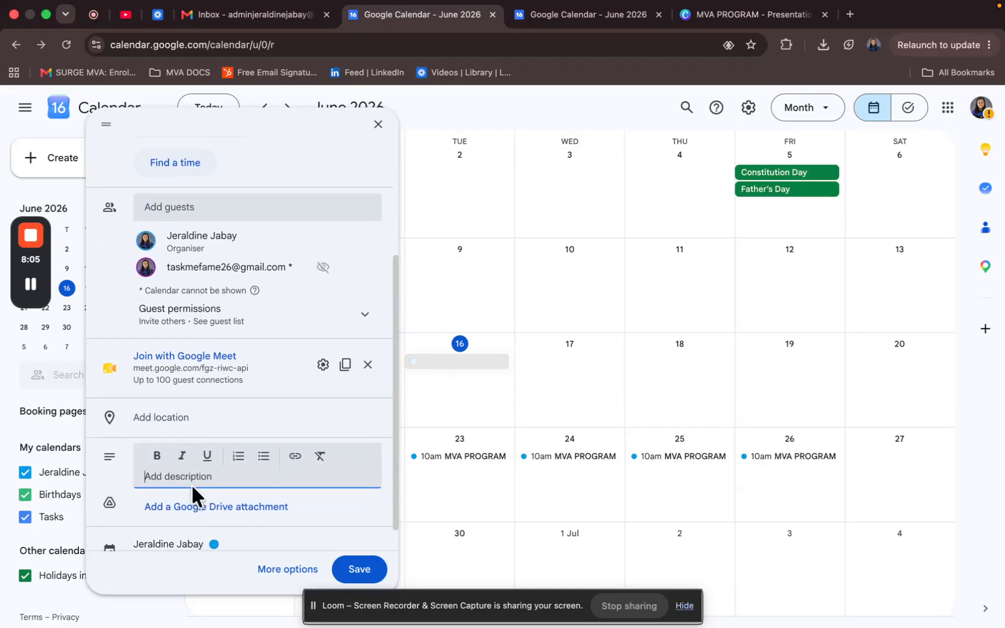
key("Caps_Lock")
type("Wee")
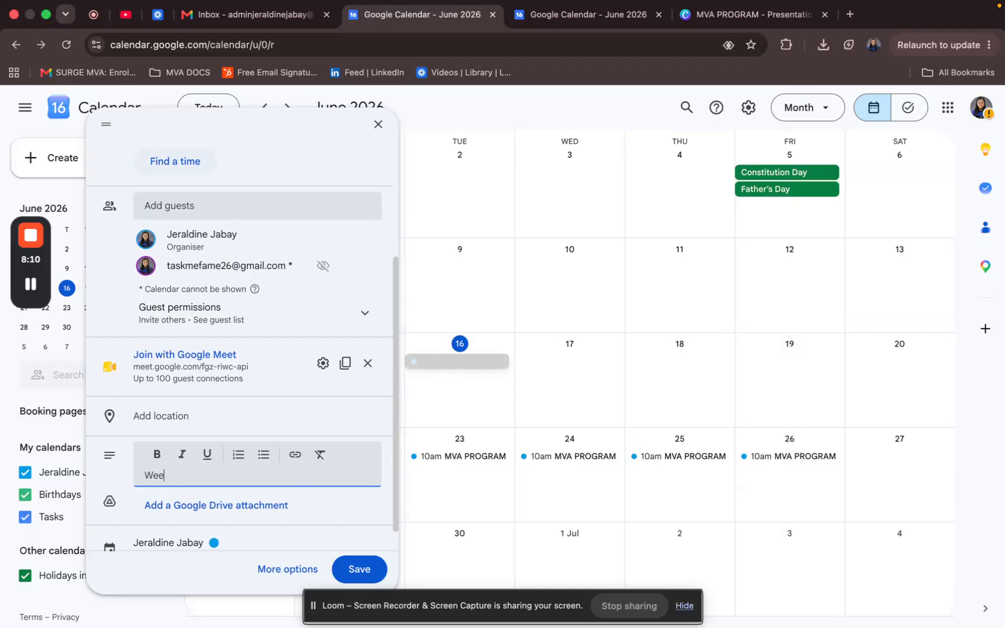
type("kly perf")
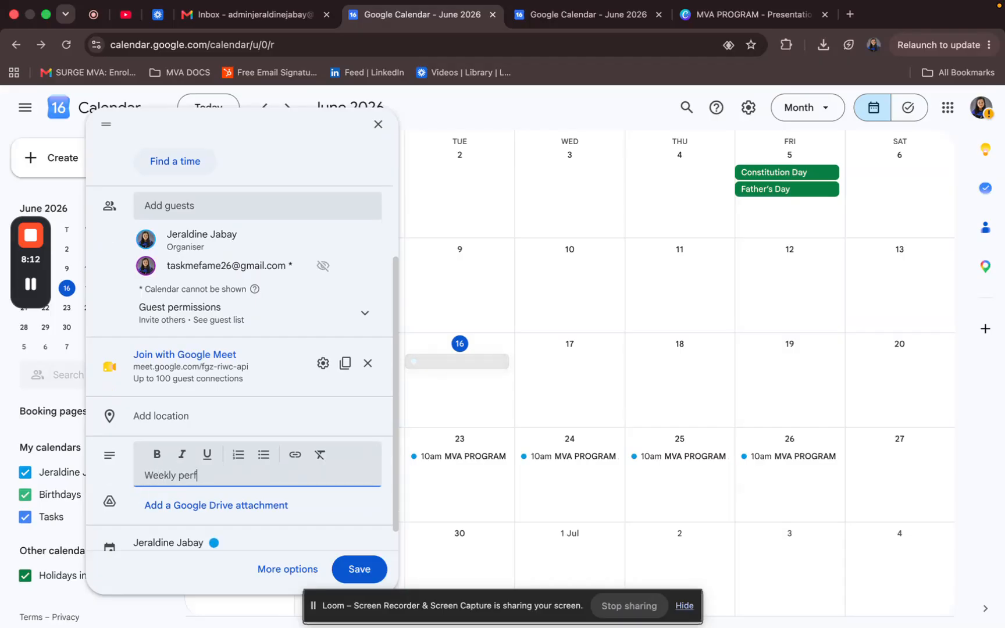
type("ormance:")
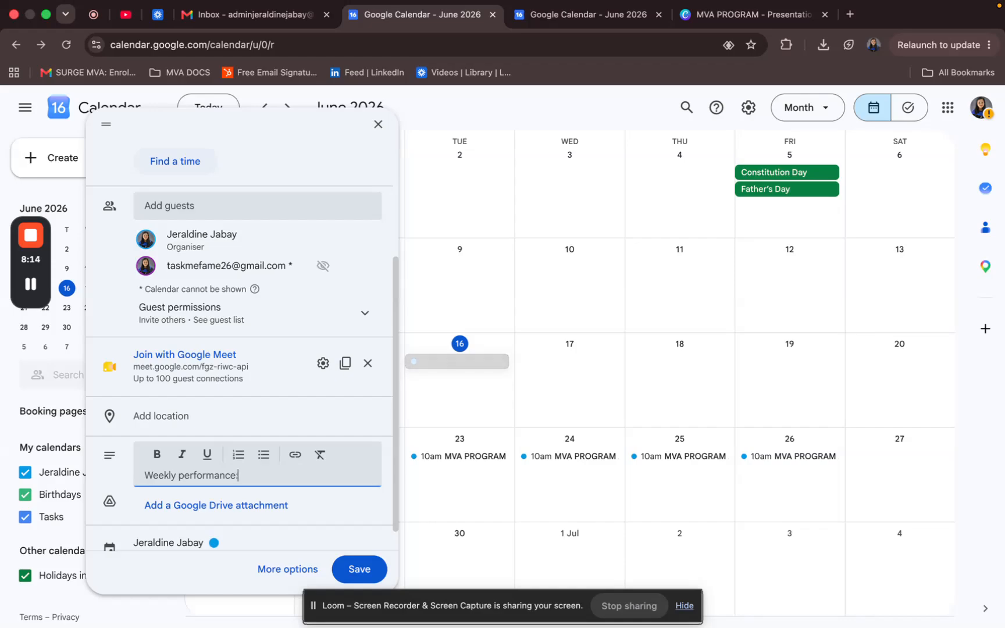
key("Return")
type("Strength")
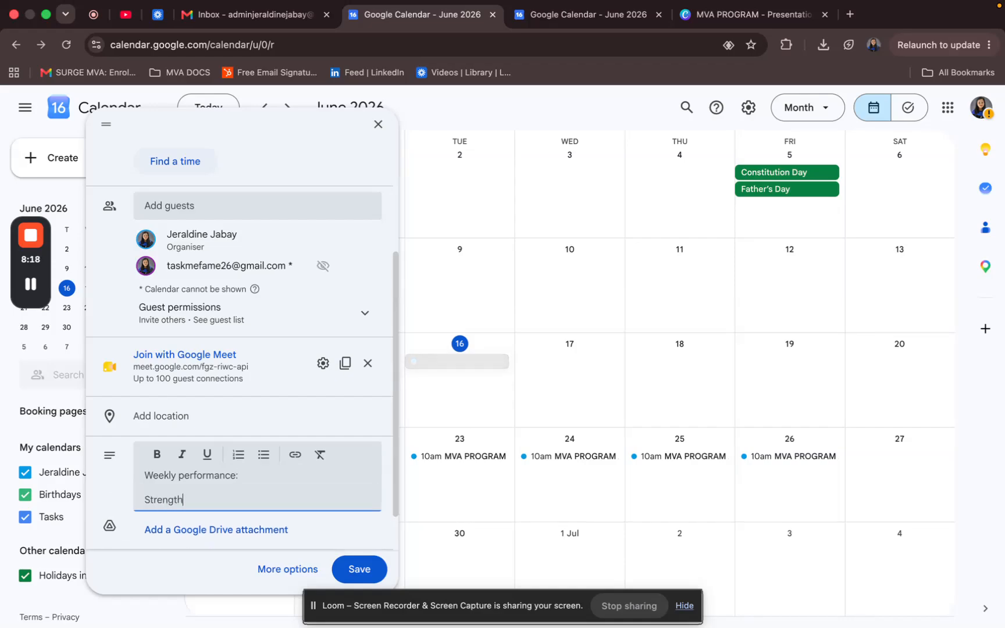
type(" an")
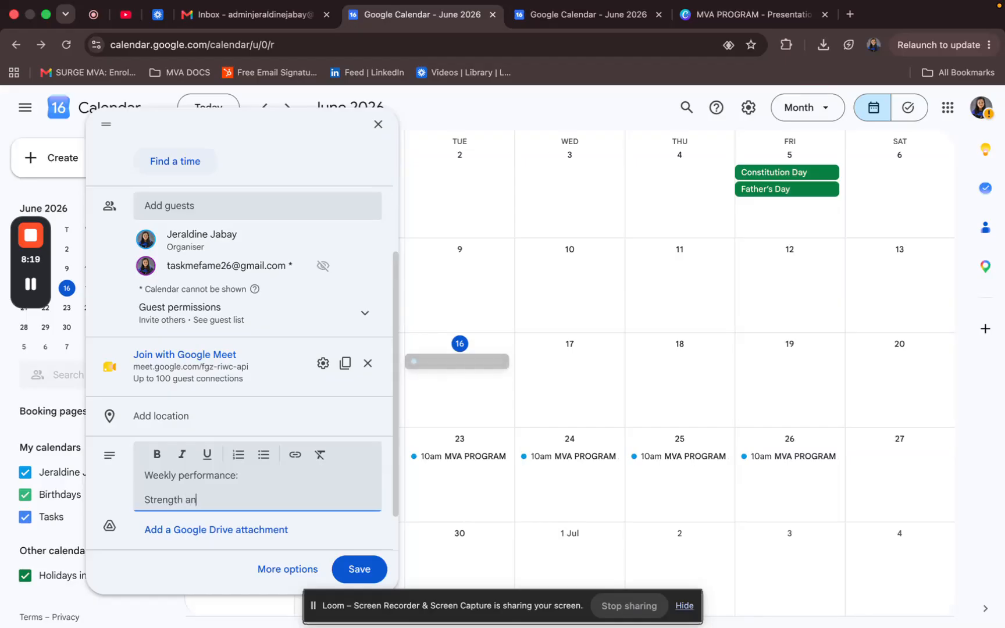
type("d weakness")
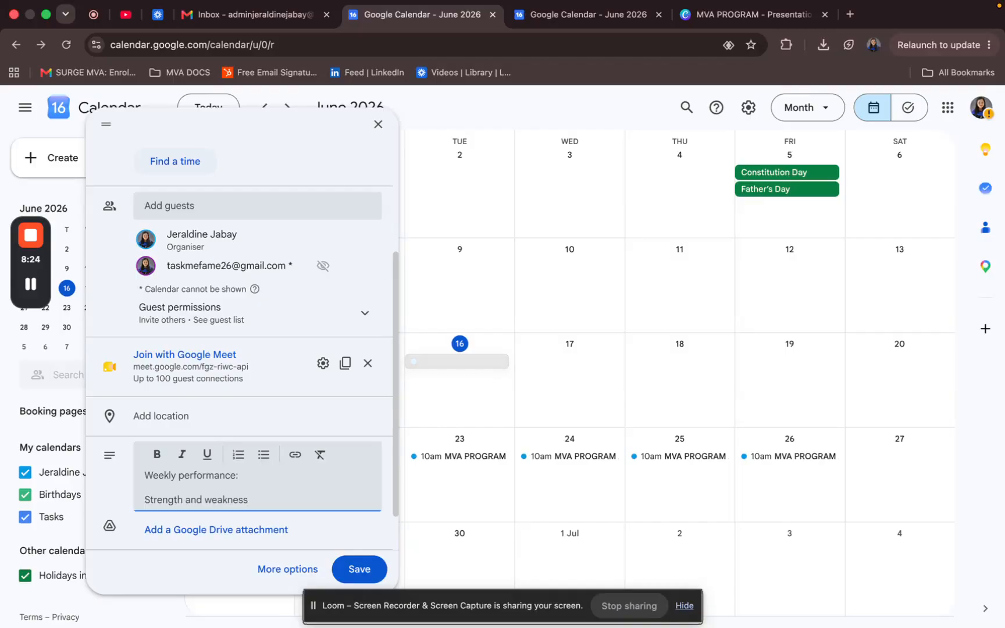
Start a new description paragraph below "Strength and weakness", leaving one blank line in between
key("Return")
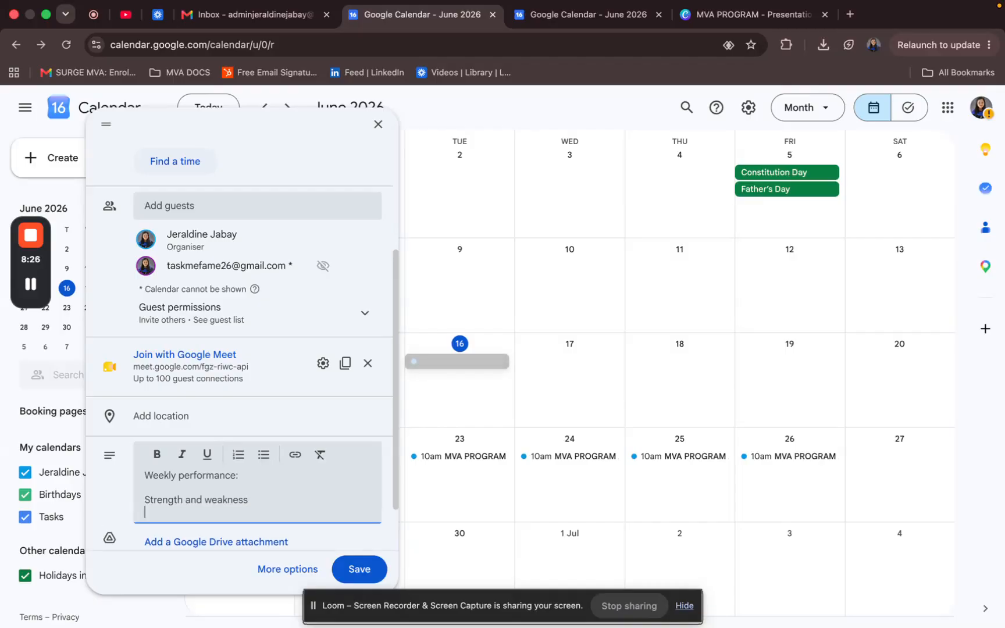
key("Caps_Lock")
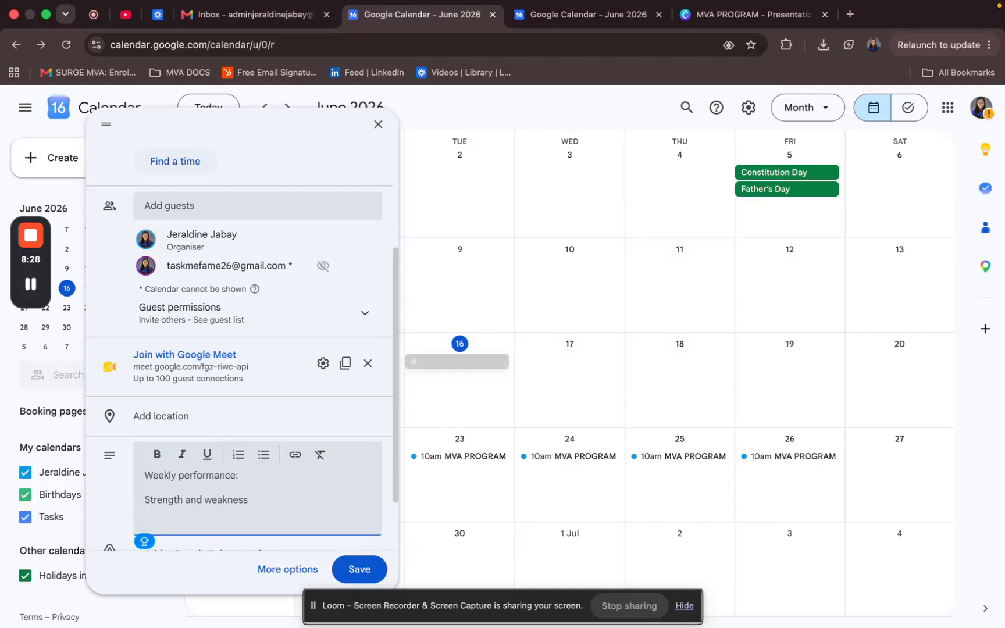
type("Moving f")
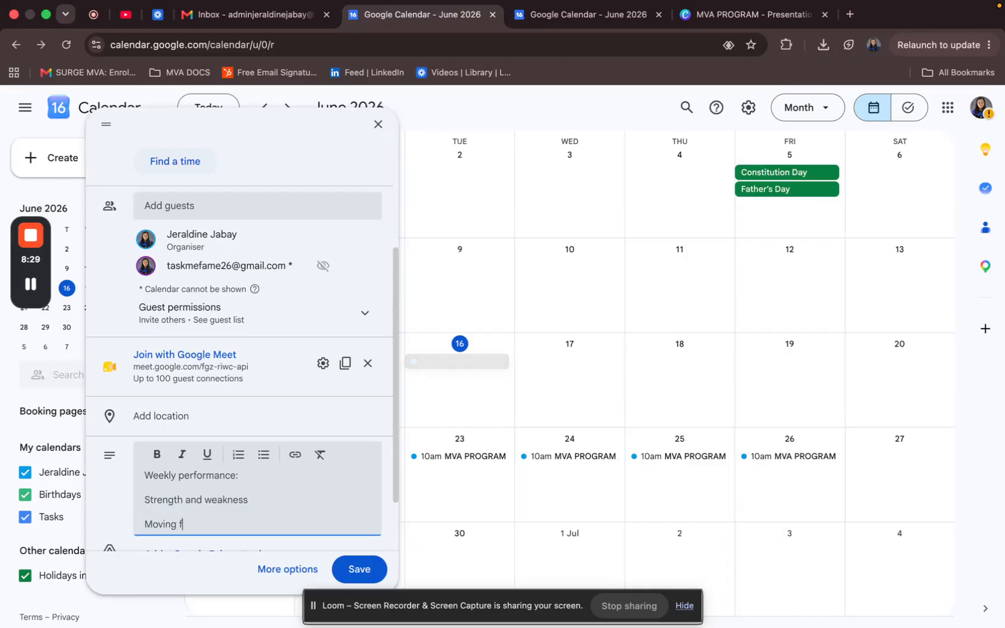
type("orward")
key("BackSpace")
key("BackSpace")
key("BackSpace")
key("BackSpace")
key("BackSpace")
key("BackSpace")
key("BackSpace")
key("BackSpace")
key("BackSpace")
key("BackSpace")
key("BackSpace")
key("BackSpace")
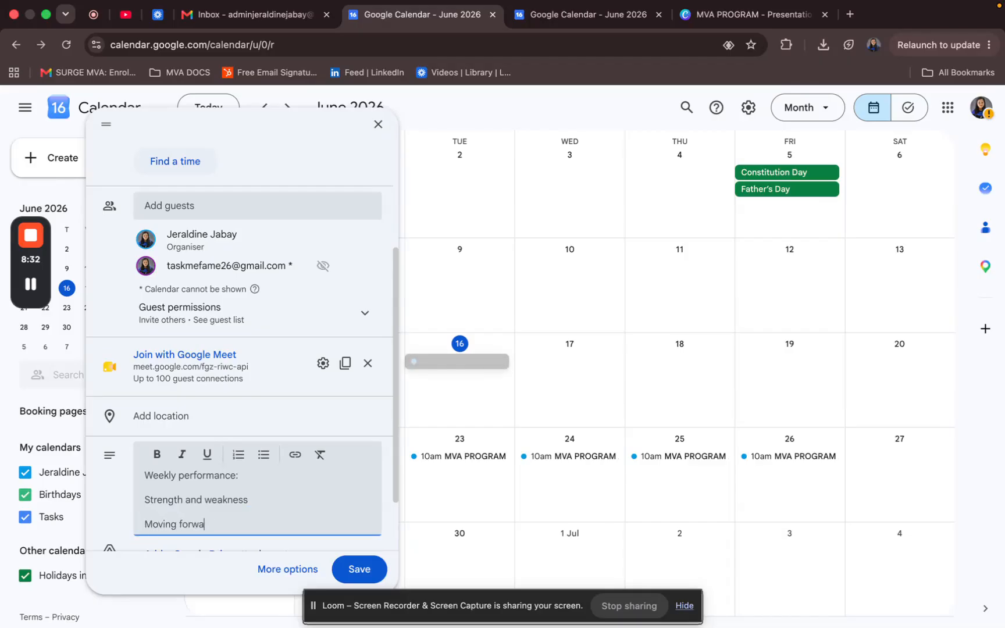
key("BackSpace")
key("BackSpace")
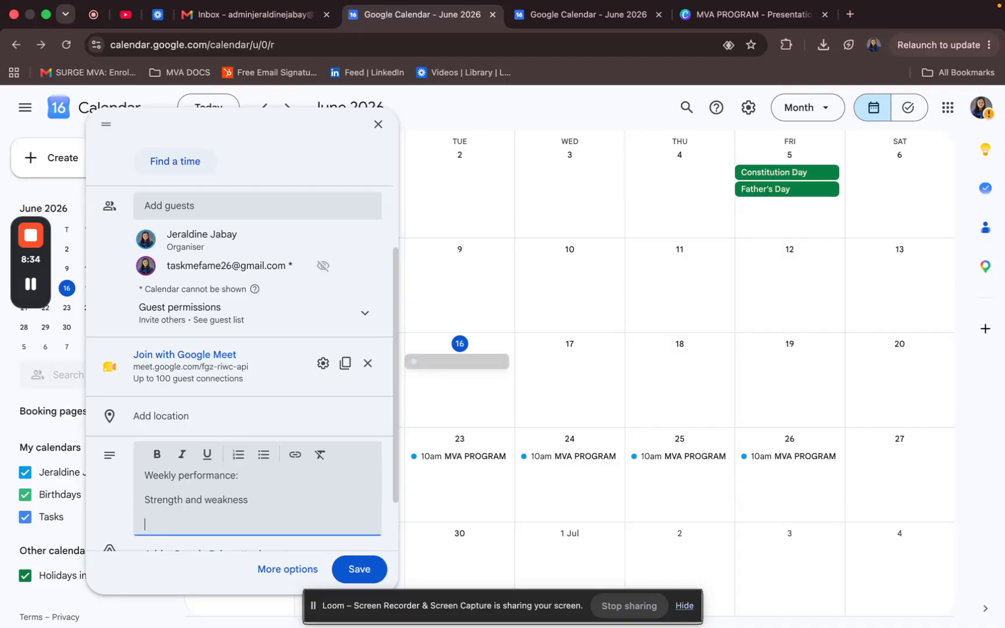
Finish the description with "Action plan", then save the coaching event and send the invitation e-mail to its guest
type("Action plan")
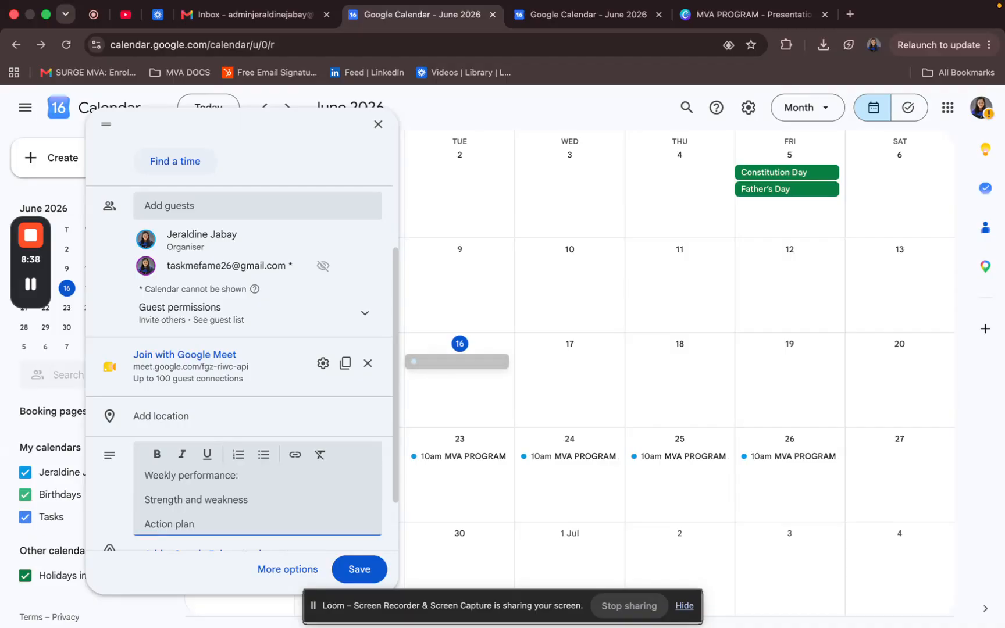
left_click_drag(395, 447, 393, 525)
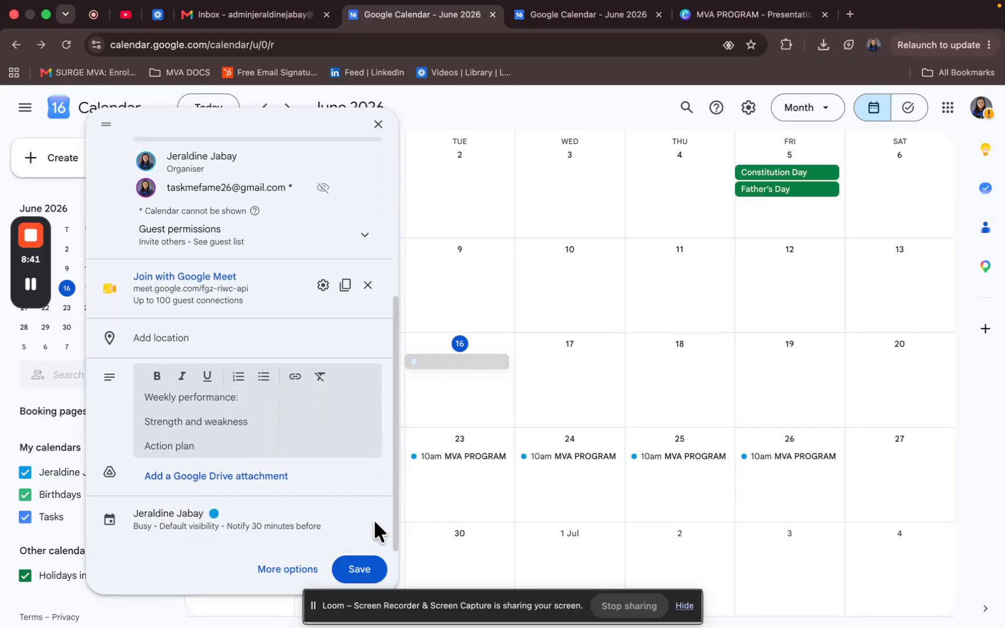
left_click(290, 524)
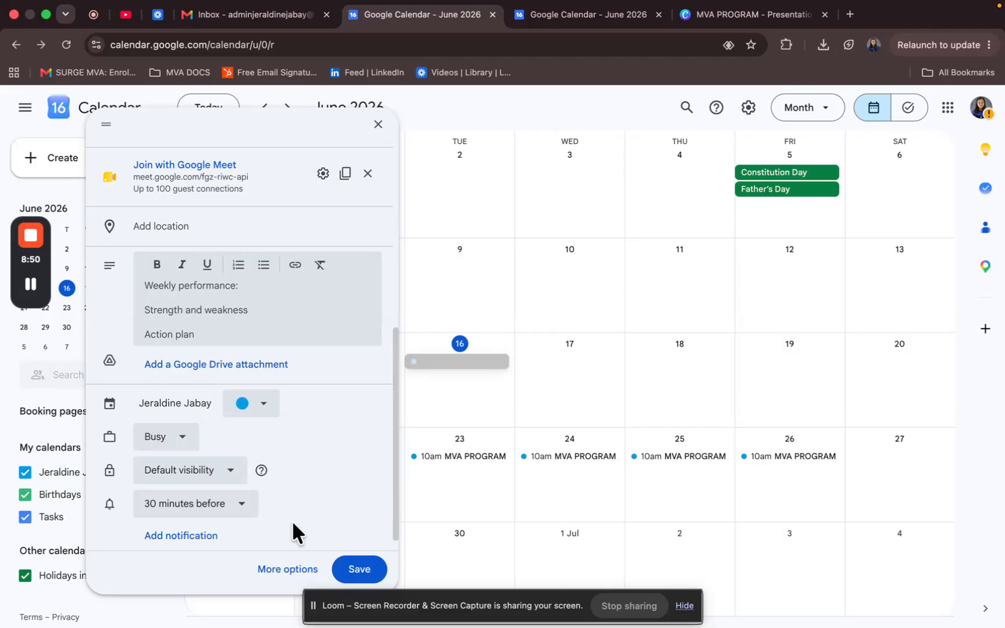
left_click(366, 567)
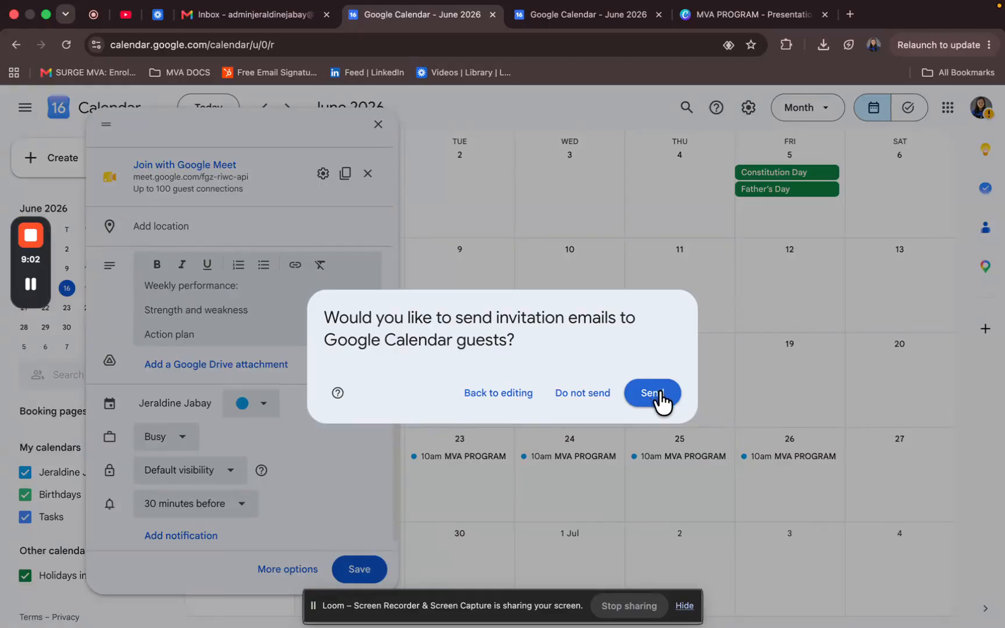
left_click(660, 401)
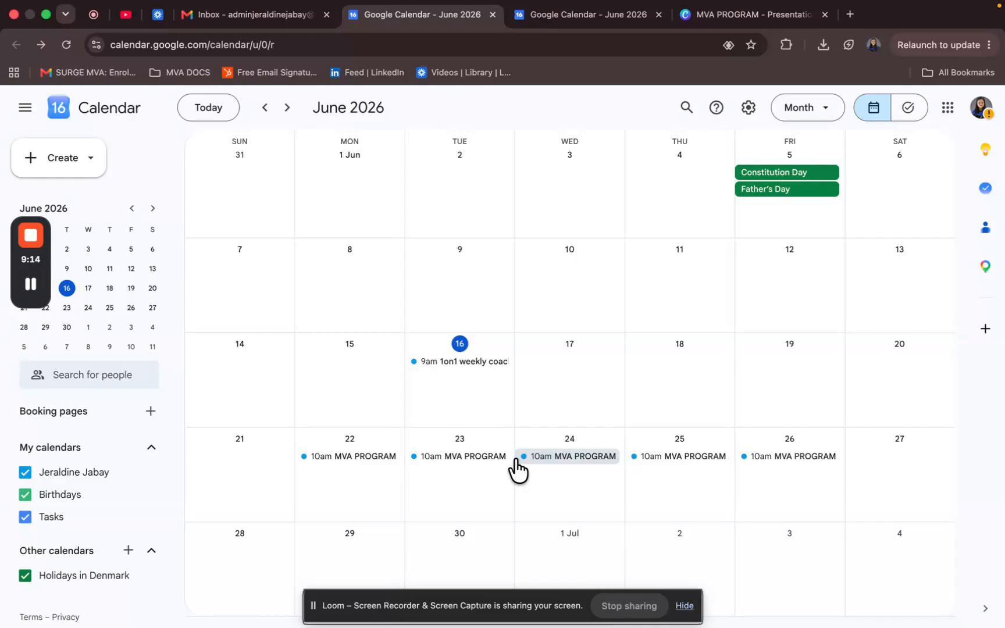
left_click(86, 162)
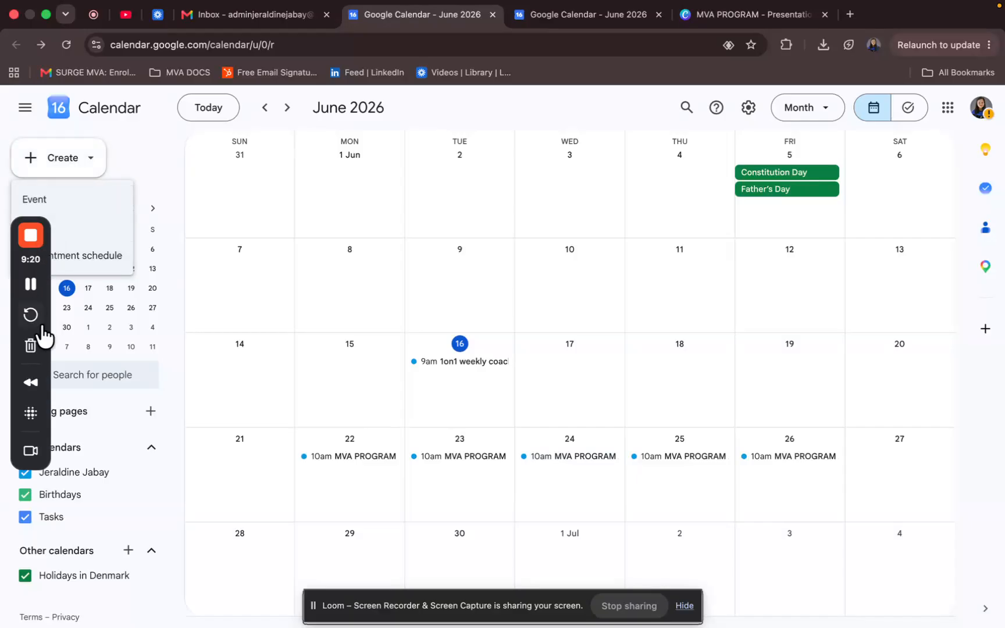
left_click_drag(46, 289, 50, 333)
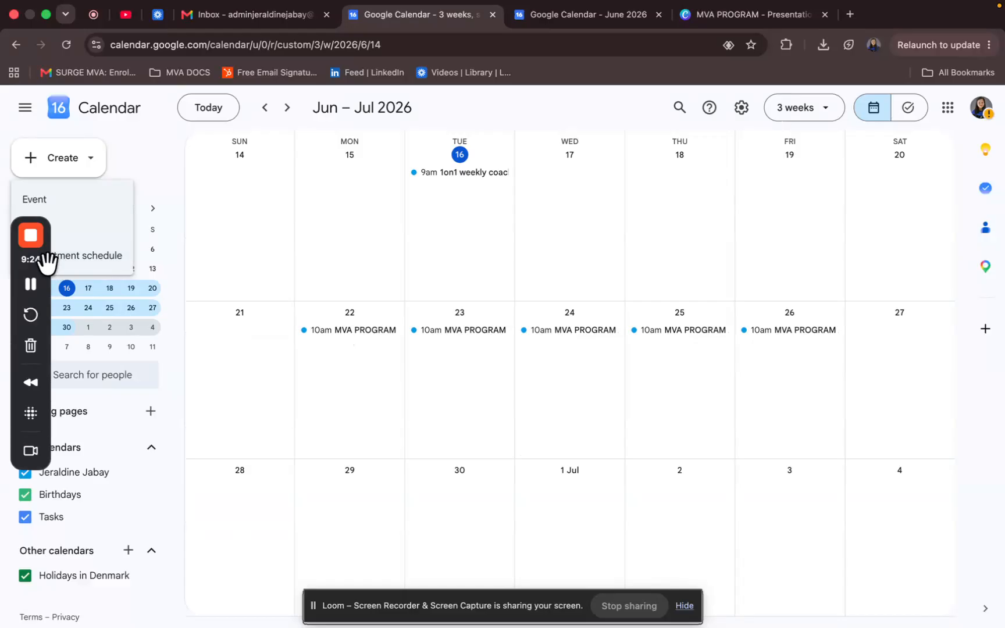
left_click_drag(40, 258, 34, 545)
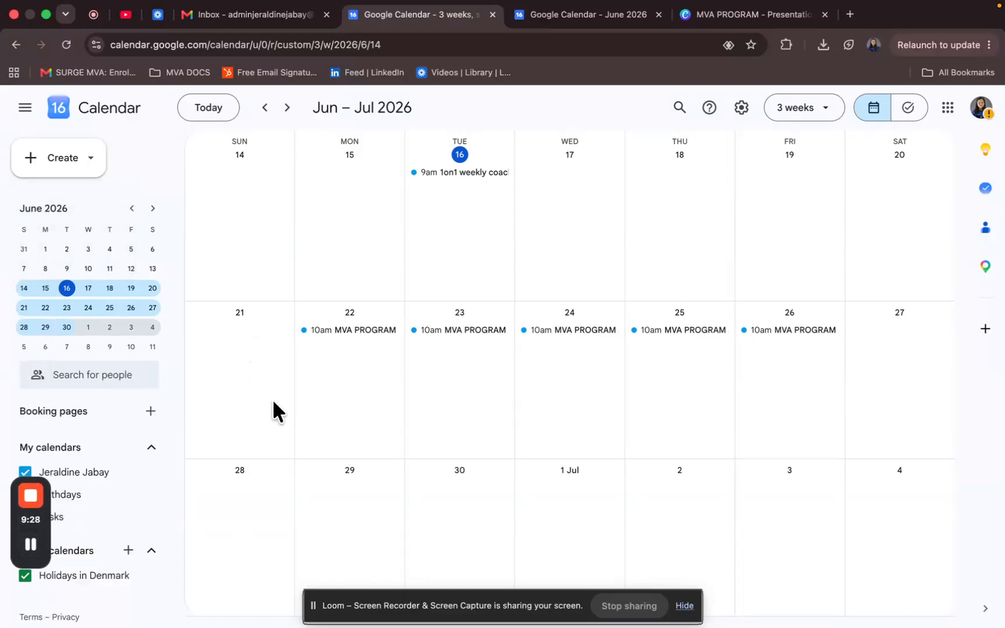
Create a bookable appointment schedule titled "DISCOVERY CALL"
left_click(65, 161)
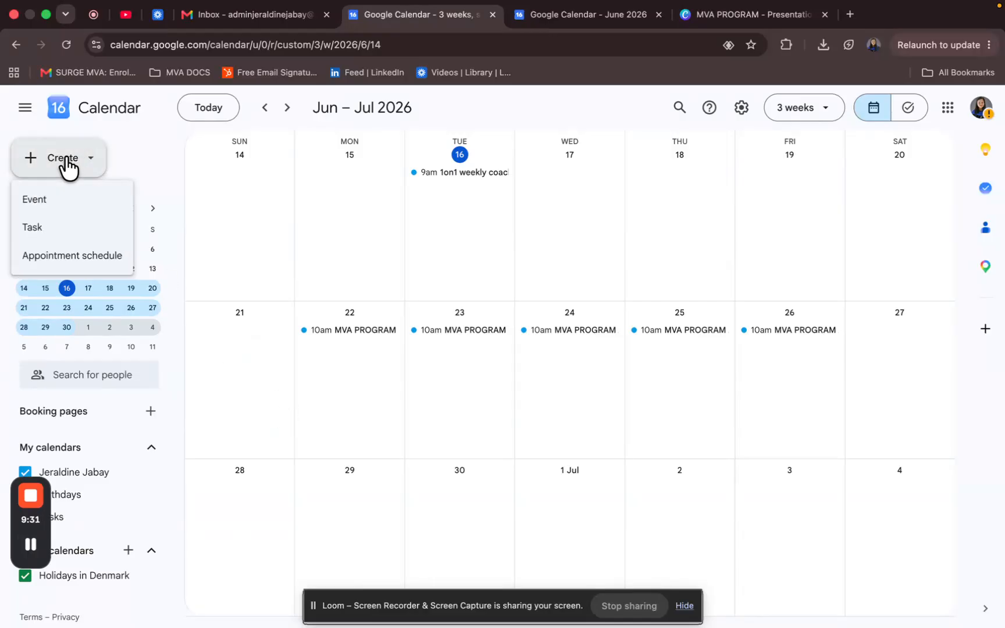
left_click(81, 256)
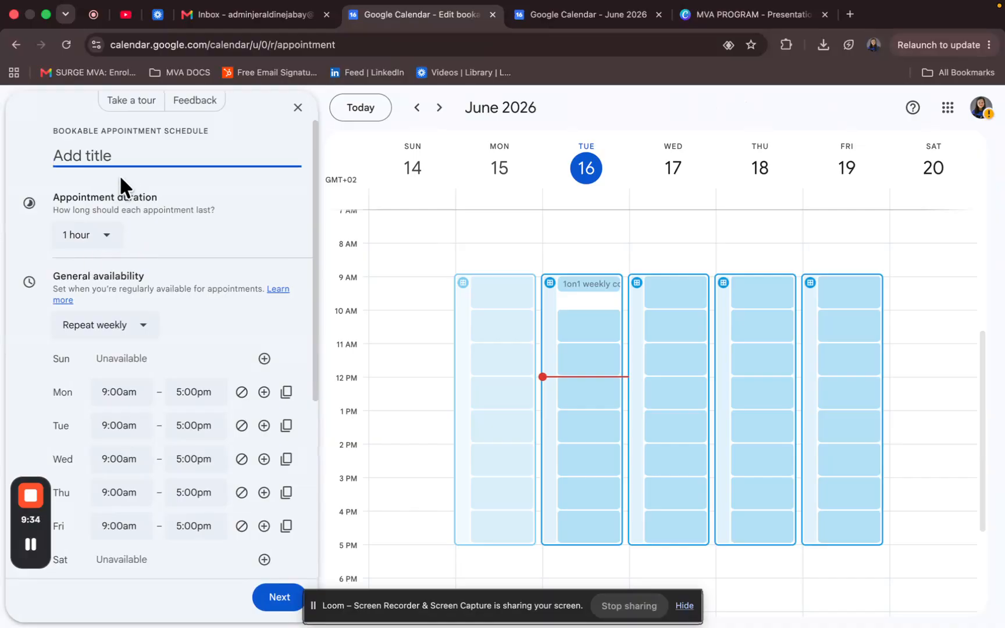
type("DISCOVER")
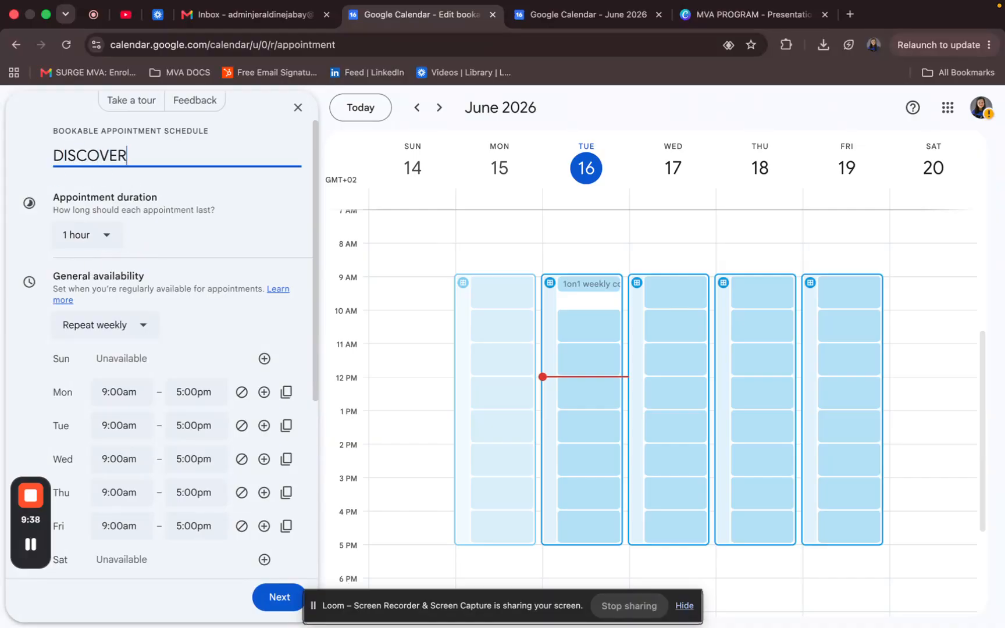
type("Y CALL")
key("BackSpace")
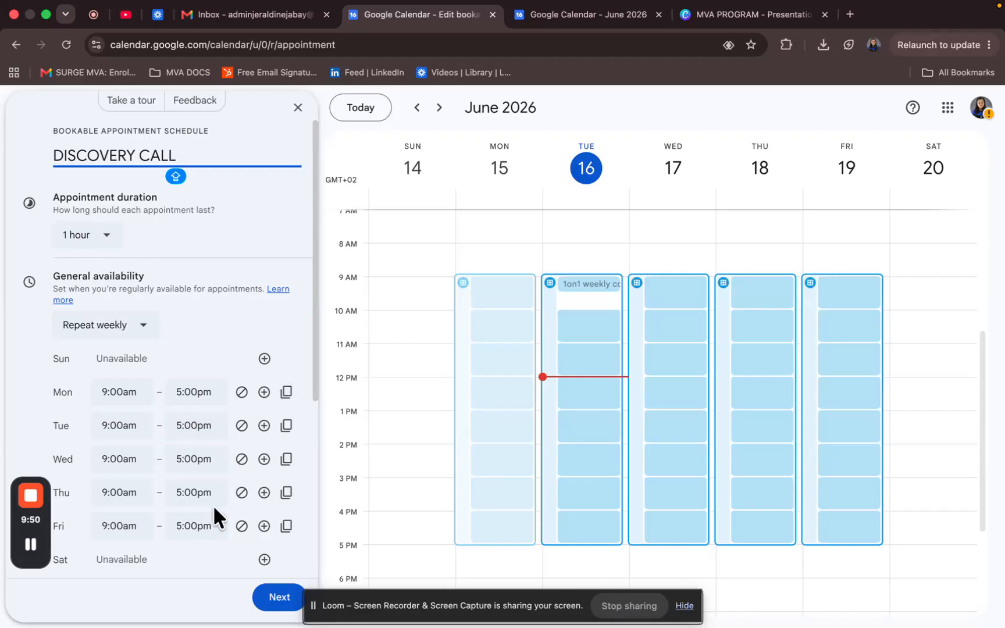
Set the end of the general availability on Monday, Tuesday and Wednesday to 11:00am
left_click(184, 391)
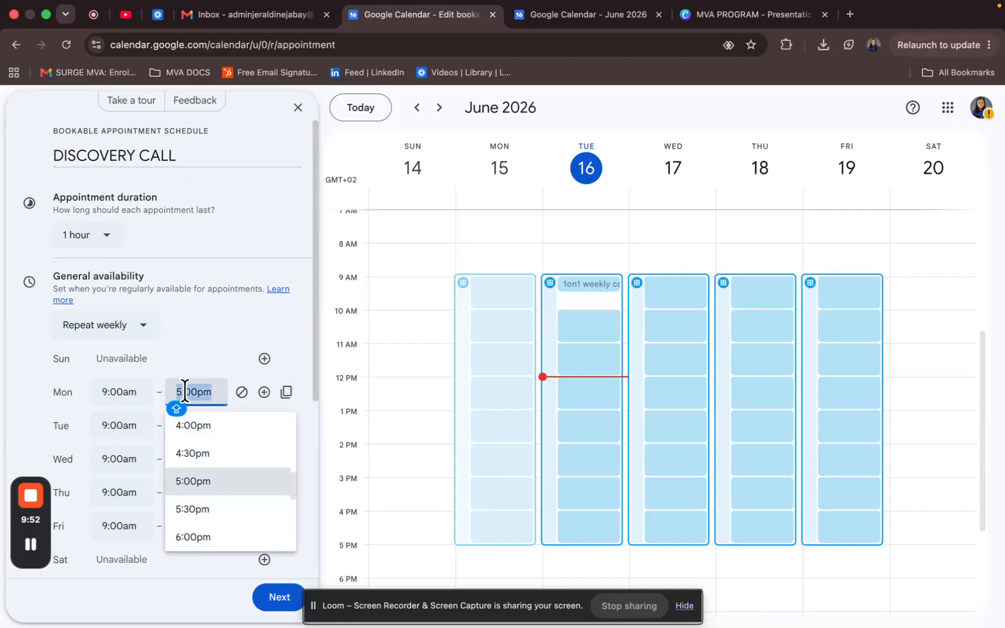
type("11")
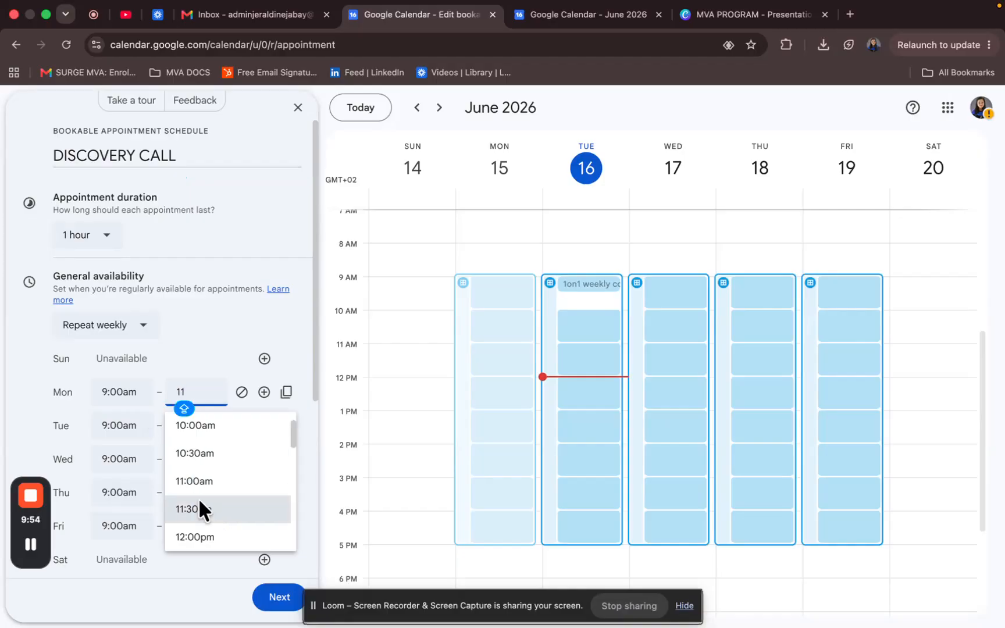
left_click(199, 482)
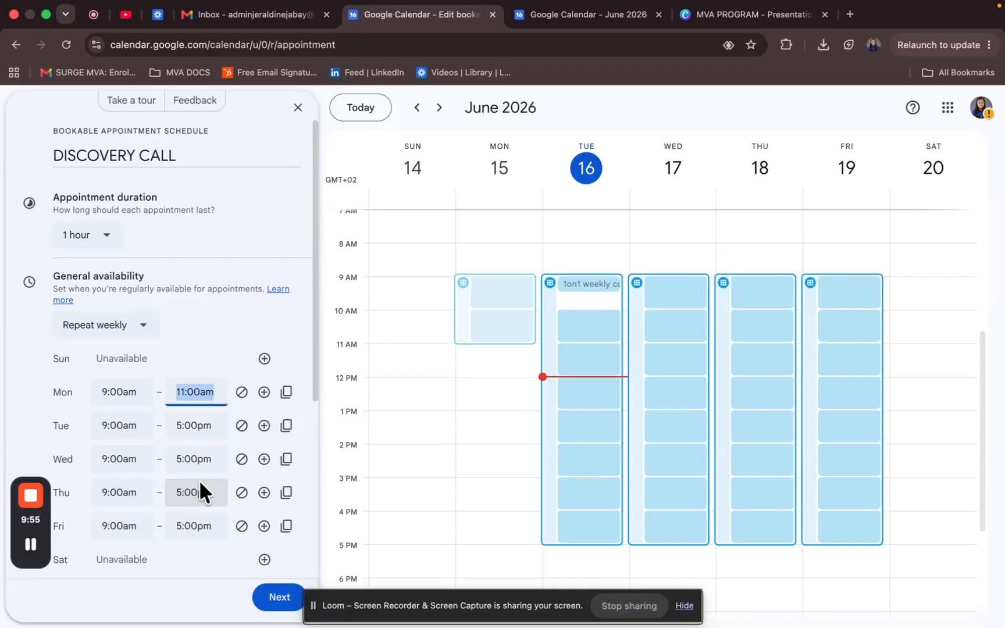
left_click(193, 425)
type("11")
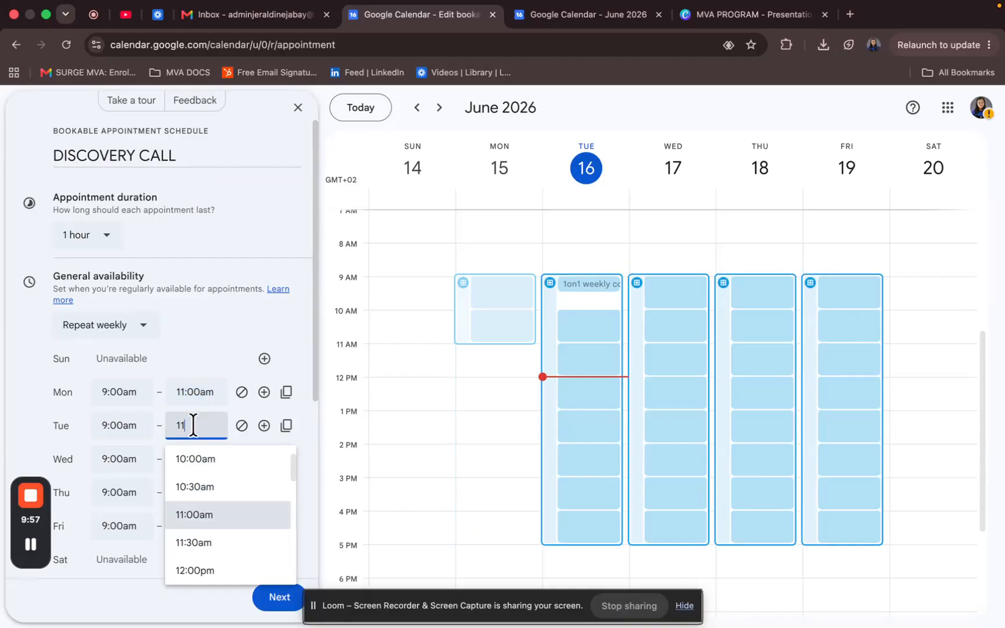
left_click(204, 515)
left_click(194, 459)
type("11:00am")
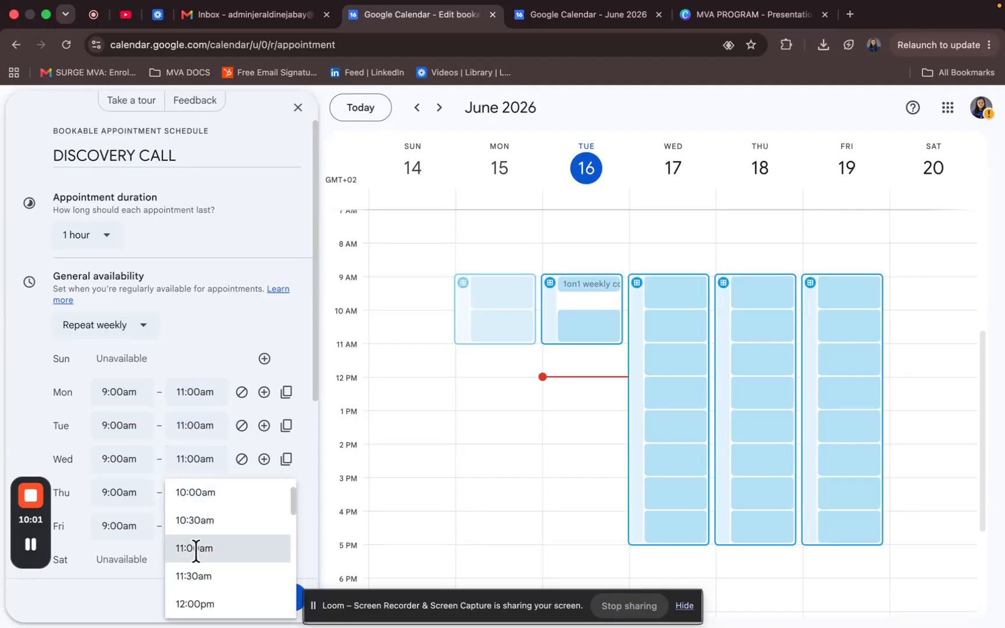
left_click(197, 548)
Set the end of the general availability on Thursday and Friday to 11:00am
left_click(196, 494)
type("1")
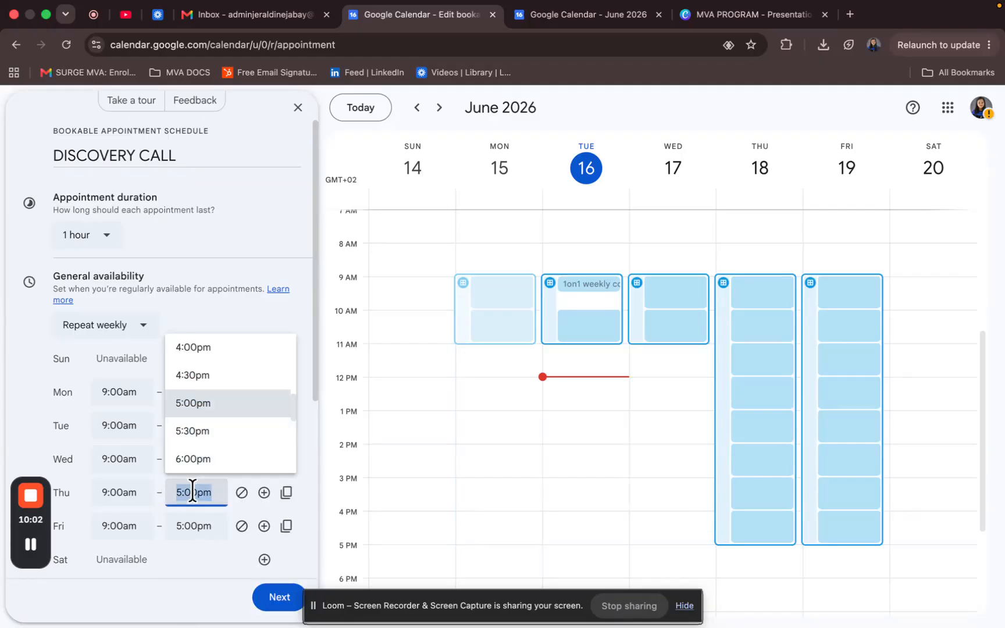
type("1")
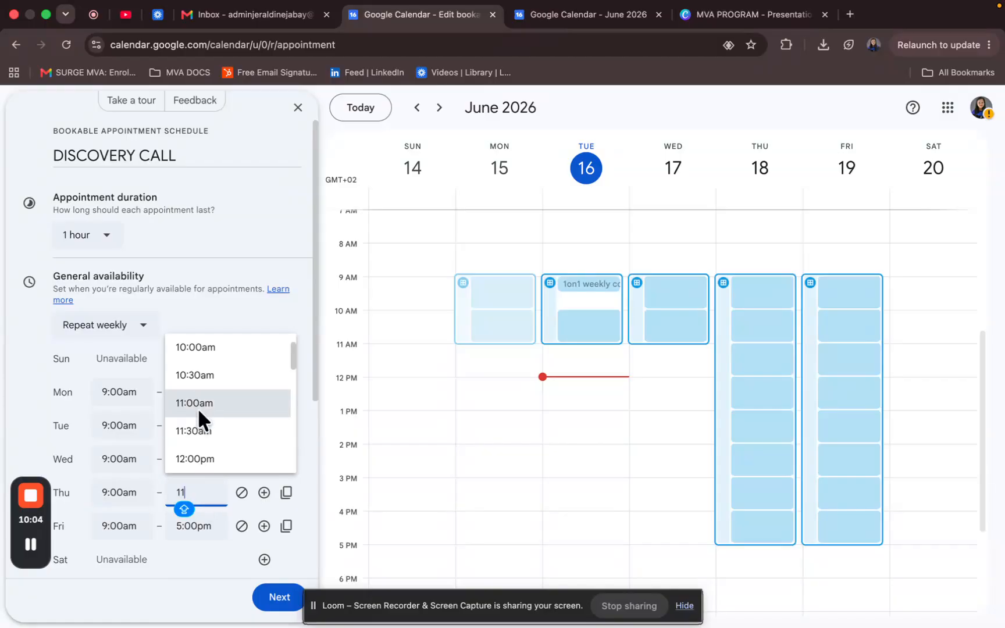
left_click(198, 403)
left_click(192, 526)
type("11")
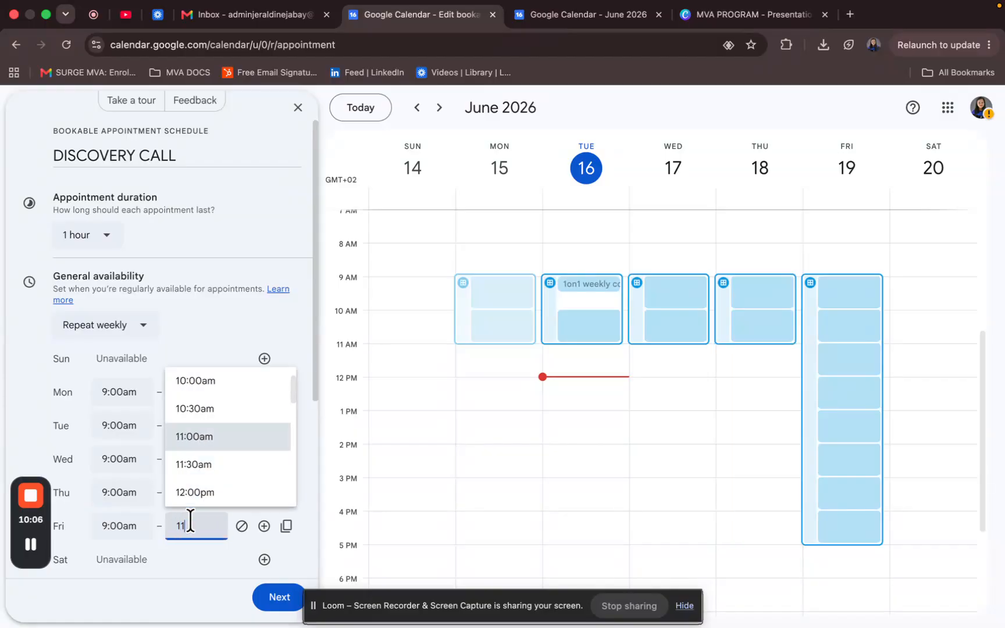
left_click(197, 437)
left_click(197, 436)
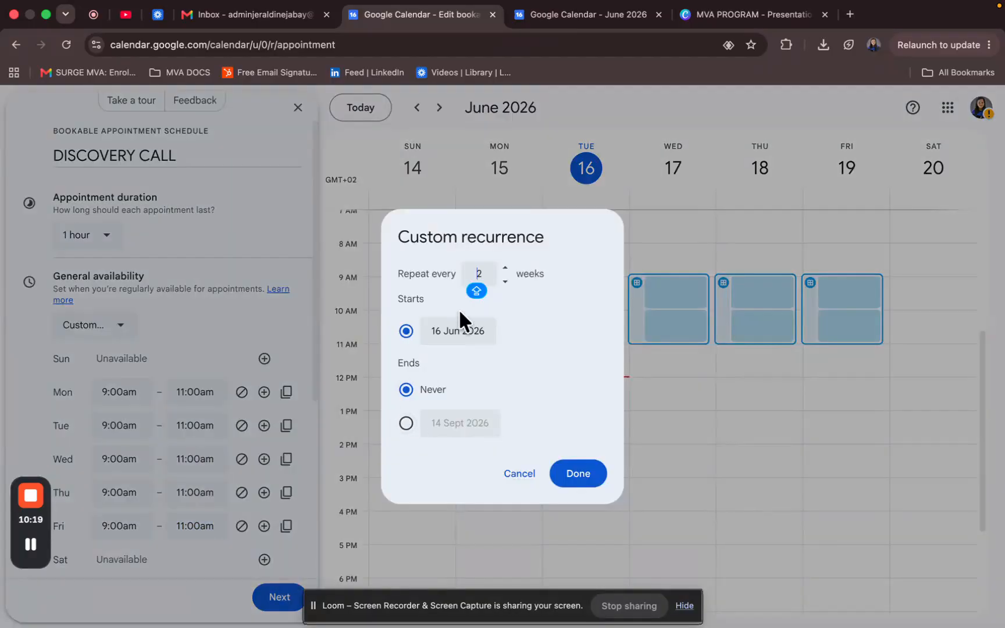
Customise the availability's recurrence to repeat every 1 week and end on 30 Jun 2026
left_click(504, 283)
left_click(406, 424)
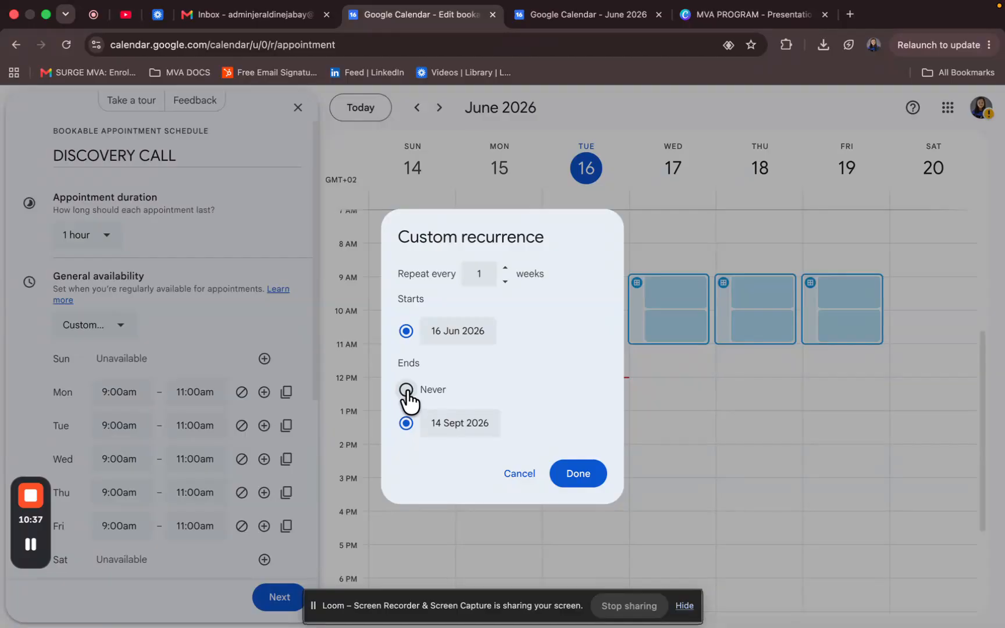
left_click(446, 423)
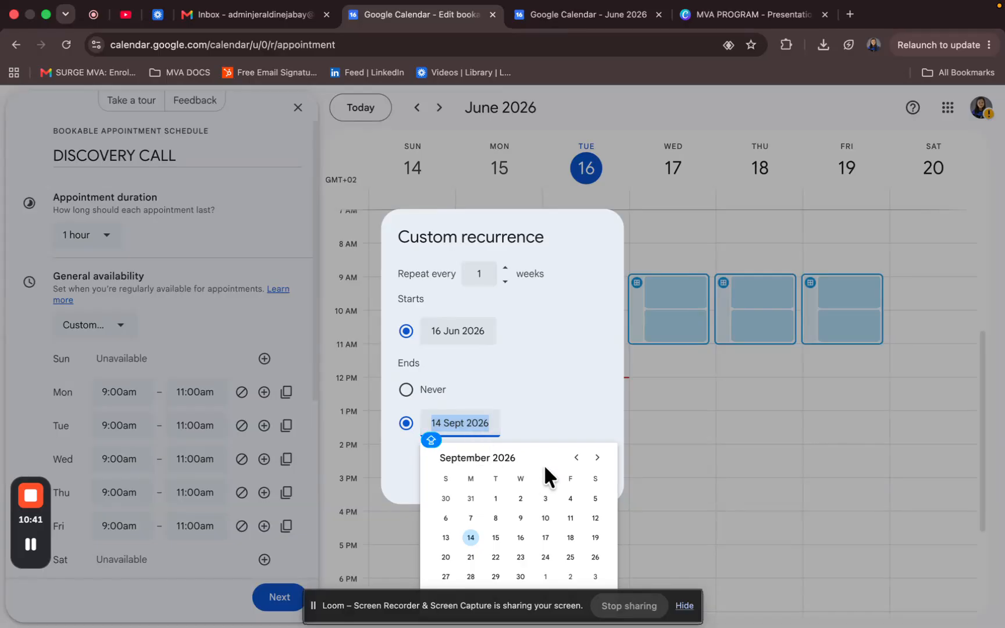
left_click(576, 458)
left_click(576, 458)
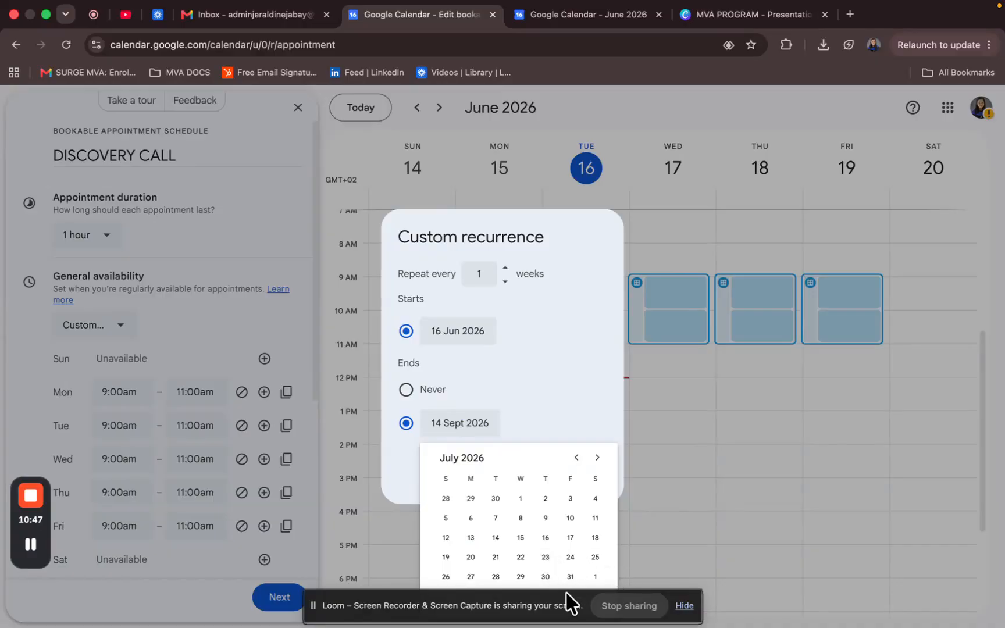
left_click(576, 458)
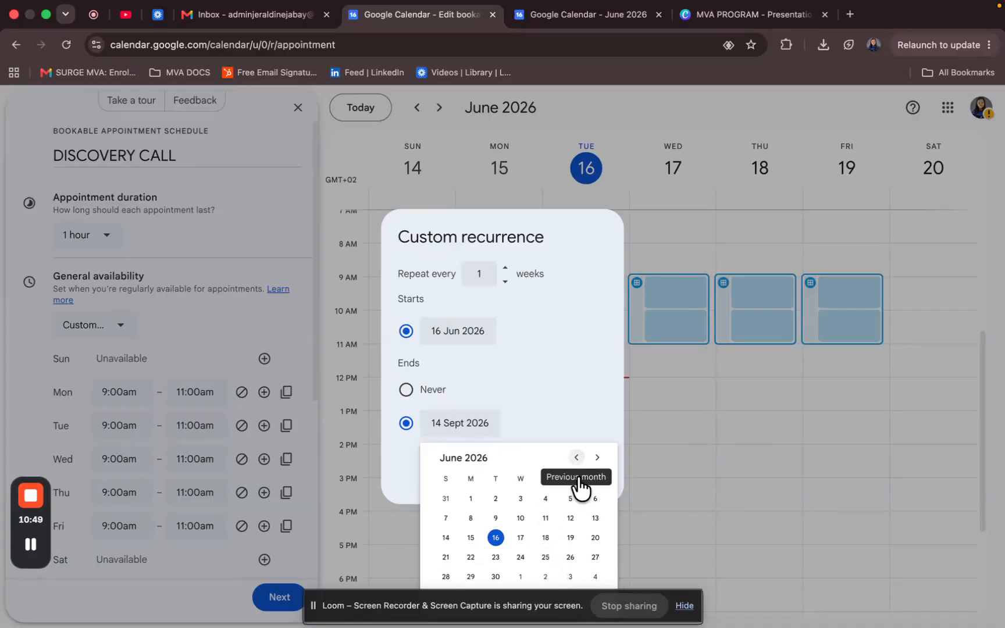
left_click(496, 577)
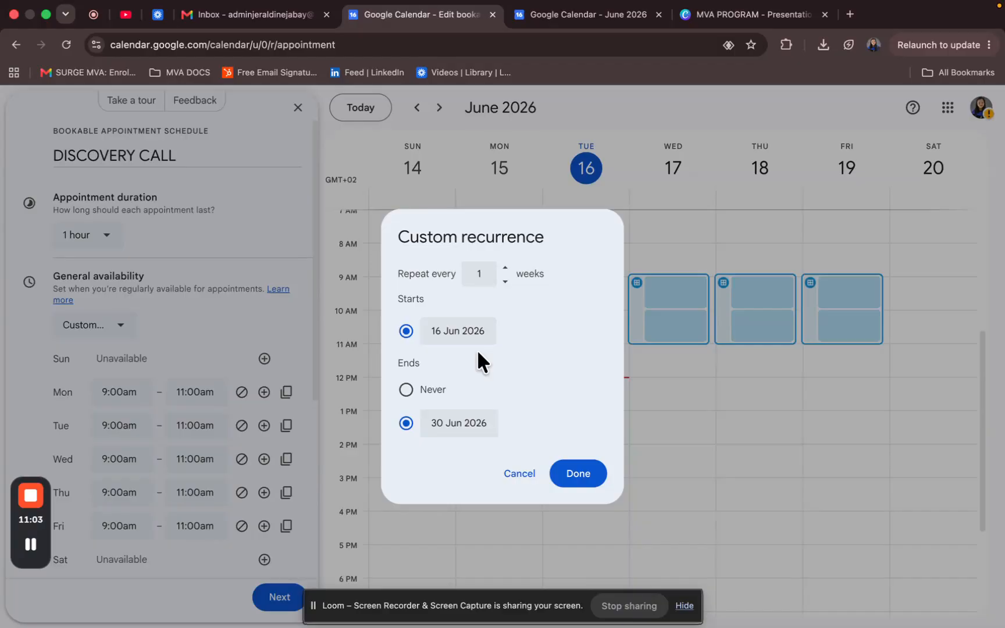
left_click(578, 476)
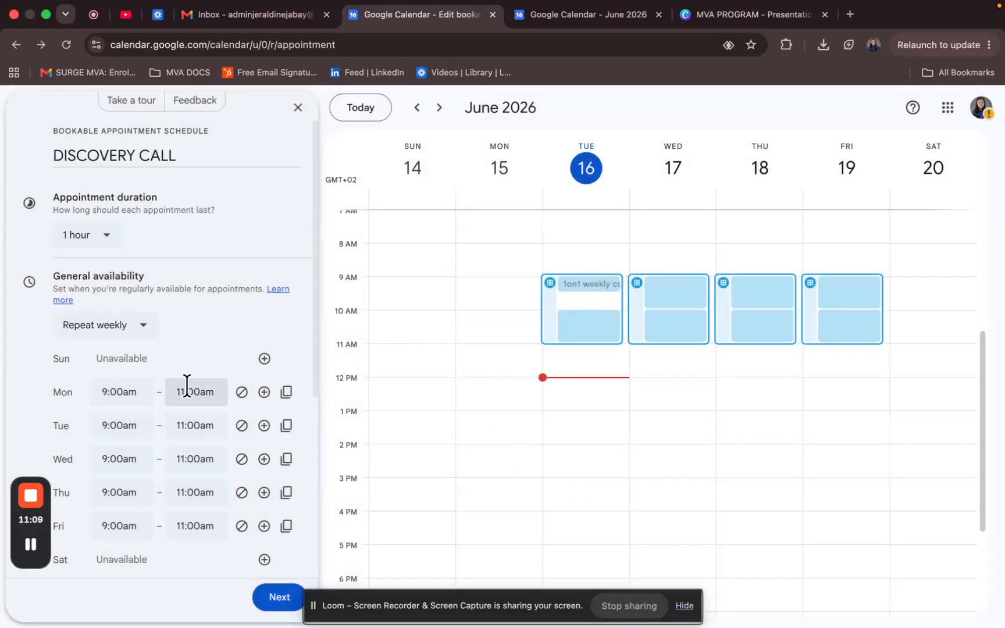
Review the appointment schedule's remaining settings, including its event colour and calendar availability-check options
scroll(189, 381, "down", 5)
scroll(197, 374, "down", 2)
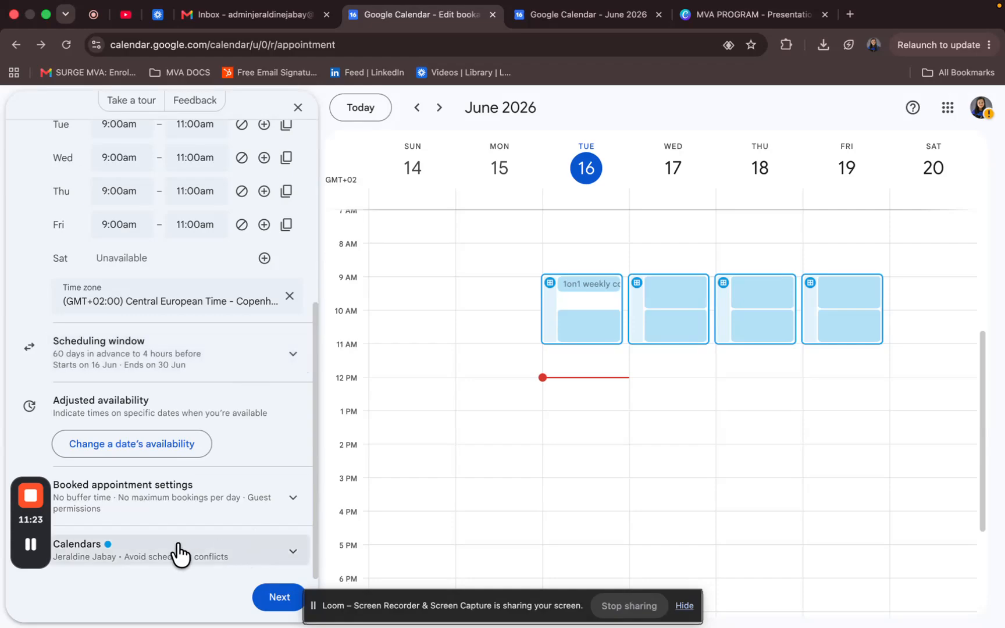
left_click(140, 551)
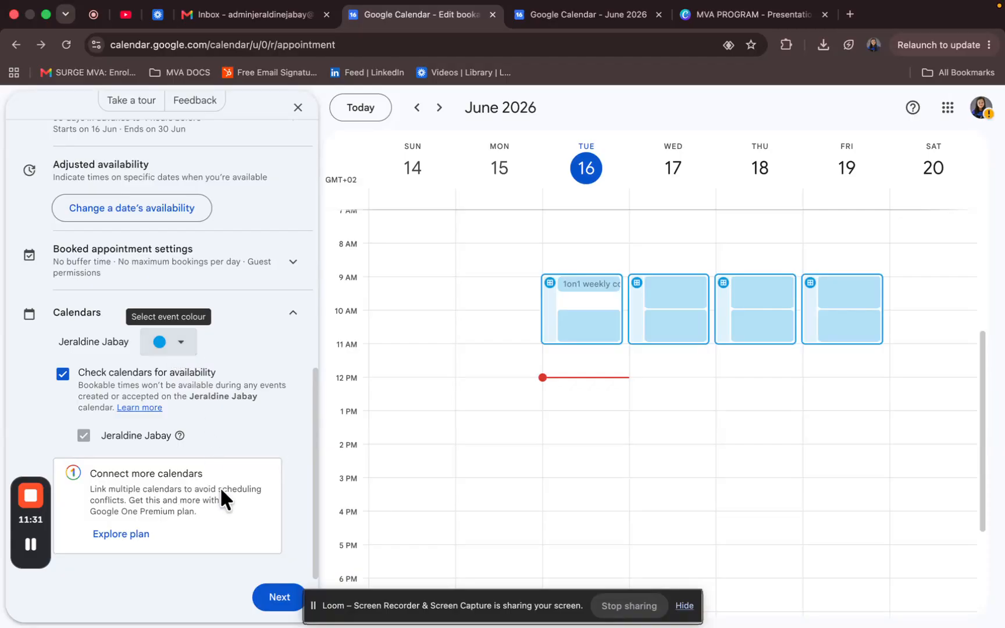
left_click(295, 319)
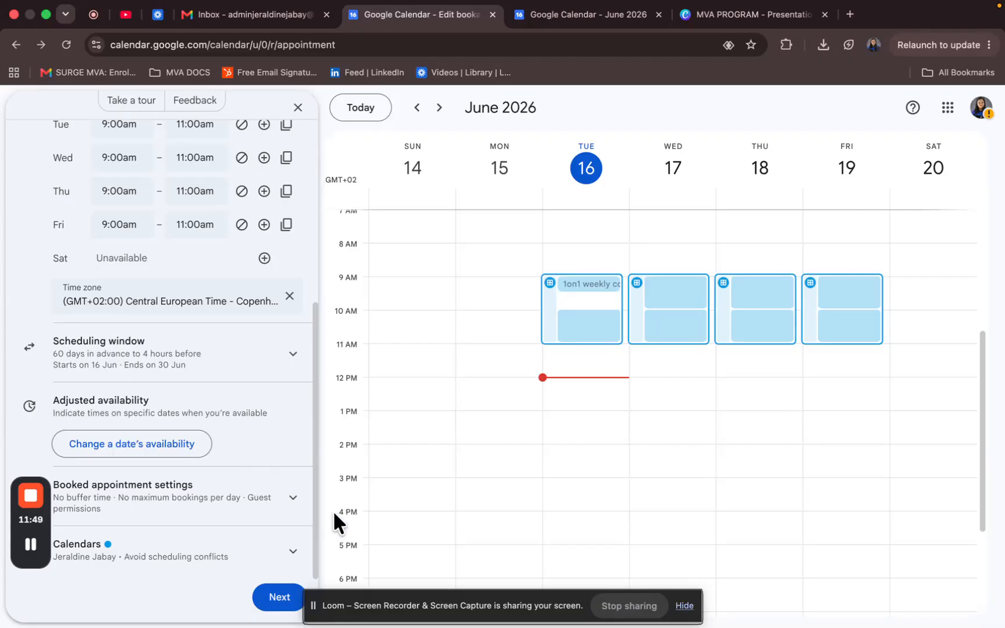
Proceed to the DISCOVERY CALL booking page details and set the meeting location to Google Meet video conferencing
mouse_move(315, 500)
left_mouse_down()
mouse_move(357, 289)
mouse_move(314, 414)
mouse_move(314, 495)
left_mouse_up()
left_click(283, 599)
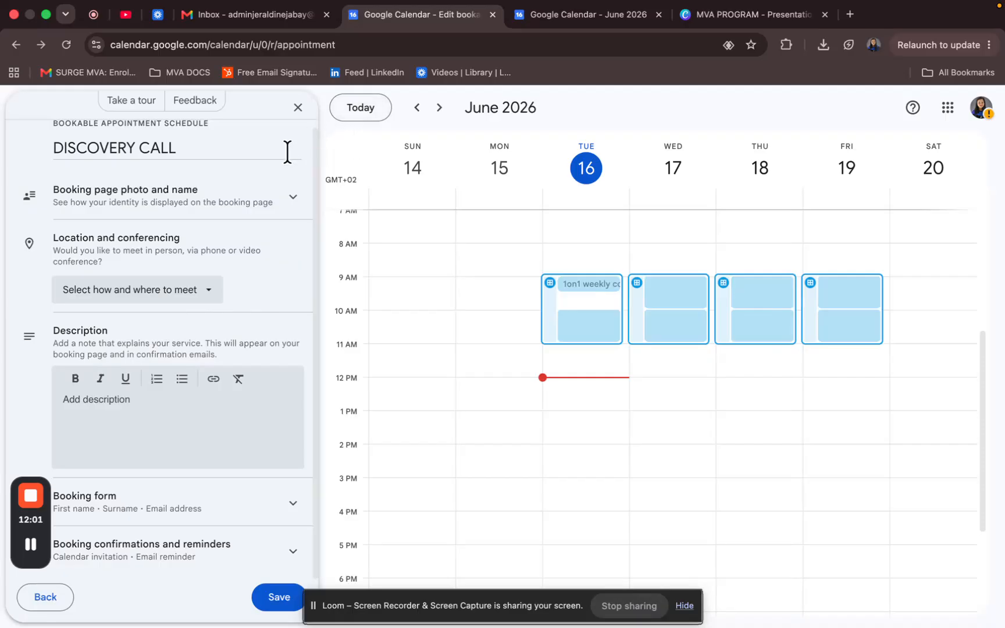
left_click(207, 298)
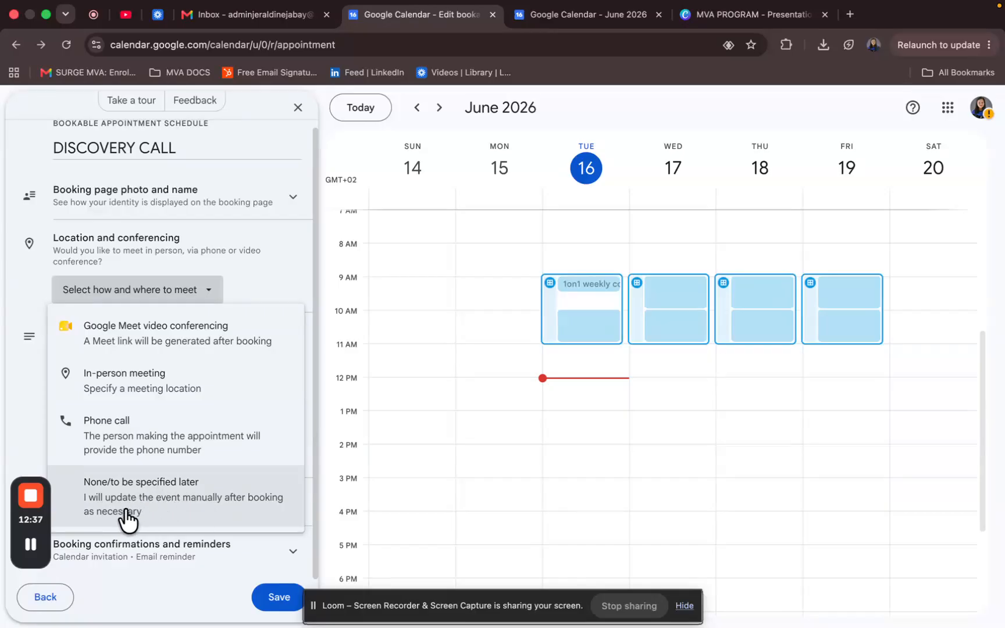
left_click(106, 342)
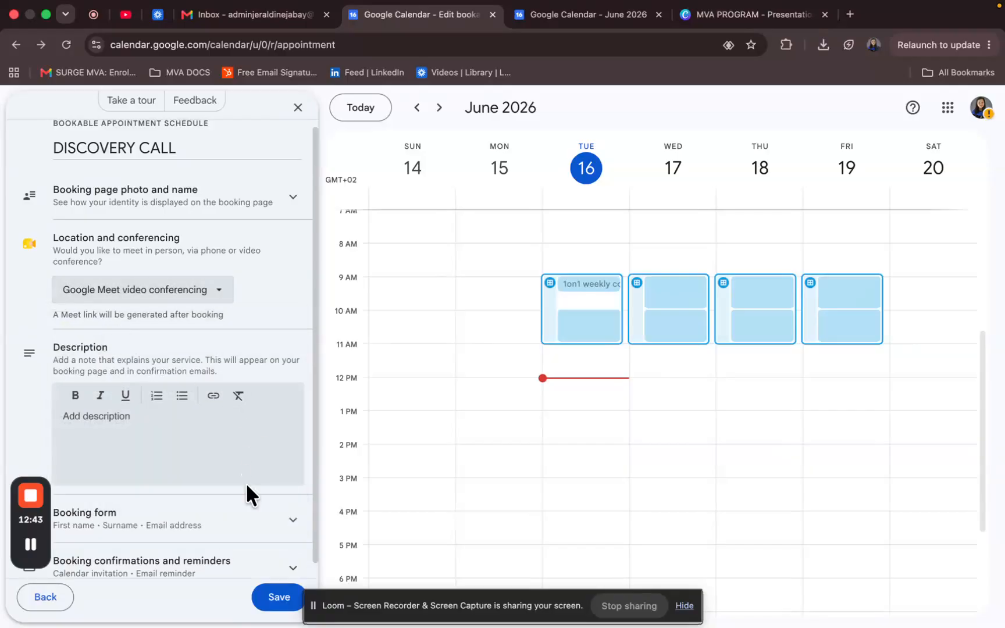
Enter "Reserved: Discovery call Availability" as the appointment schedule's description
left_click(86, 428)
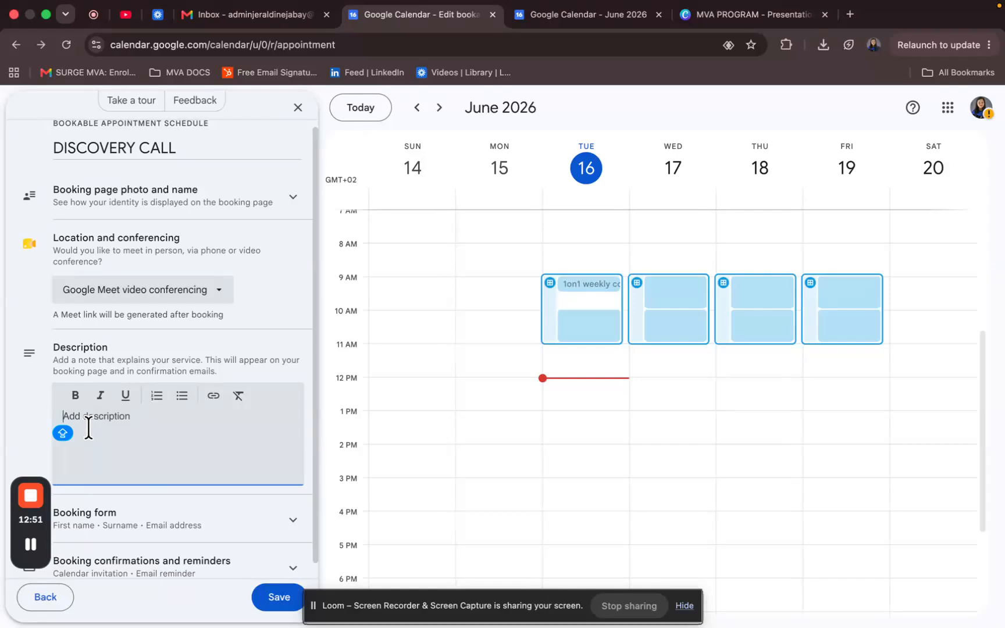
type("Reserved: Discovery")
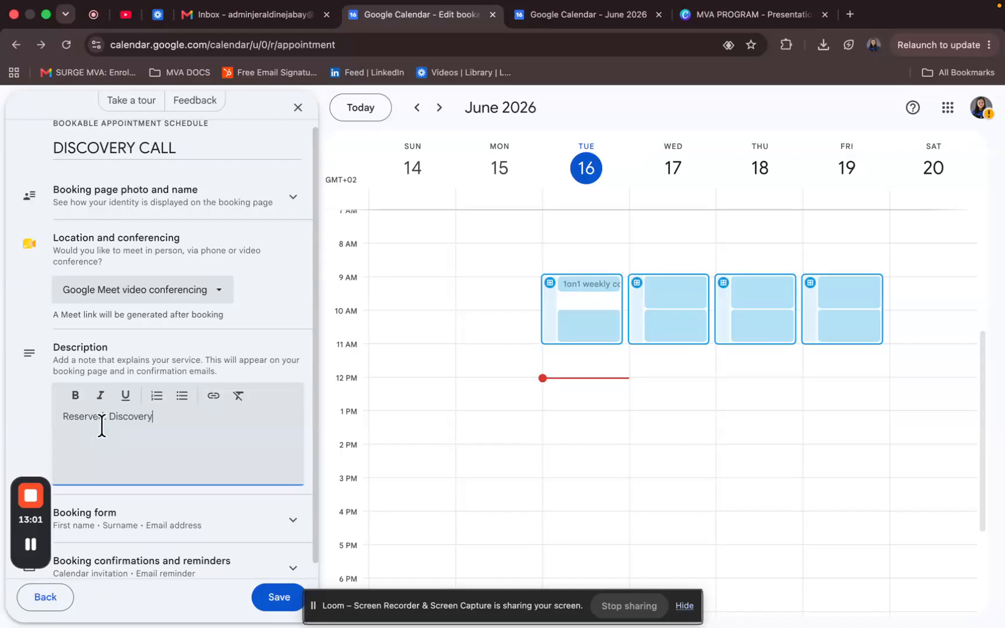
type(" call Availability")
Include a required phone number in the booking form, and save the DISCOVERY CALL schedule after checking its booking confirmations and reminders
scroll(282, 465, "down", 1)
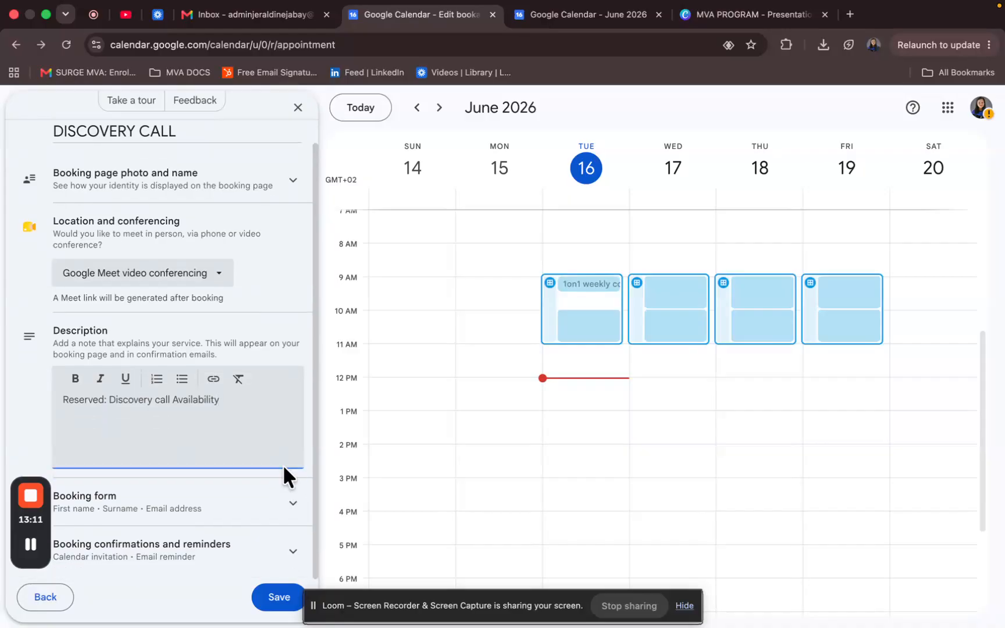
left_click(213, 515)
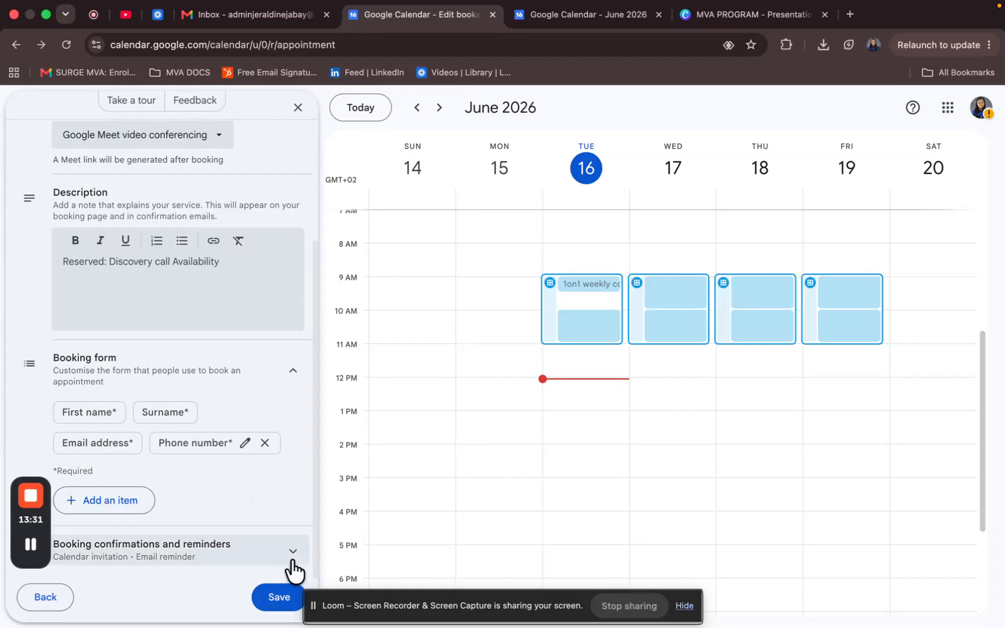
left_click(291, 563)
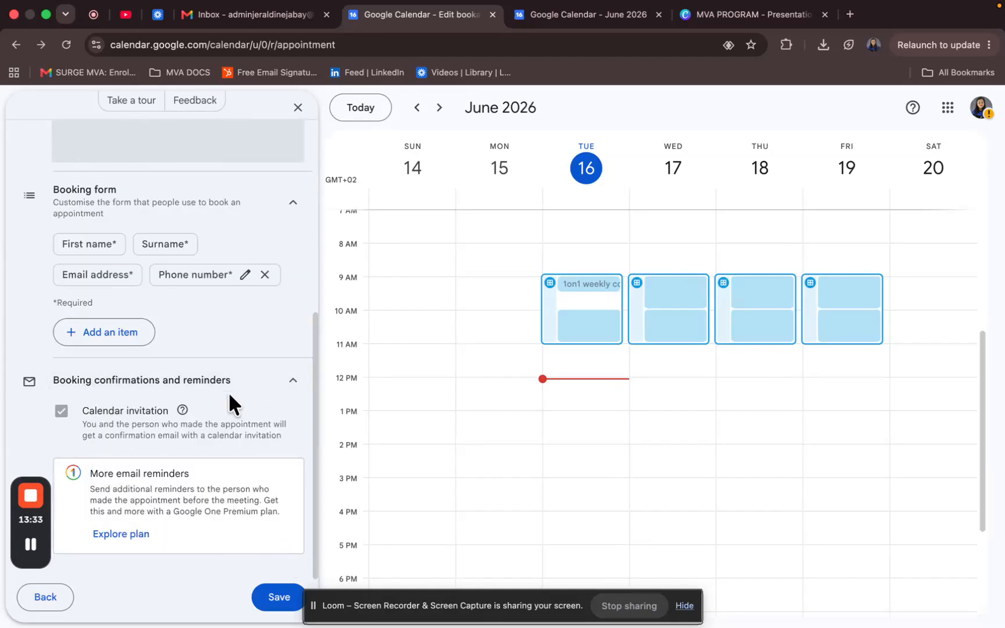
left_click(295, 389)
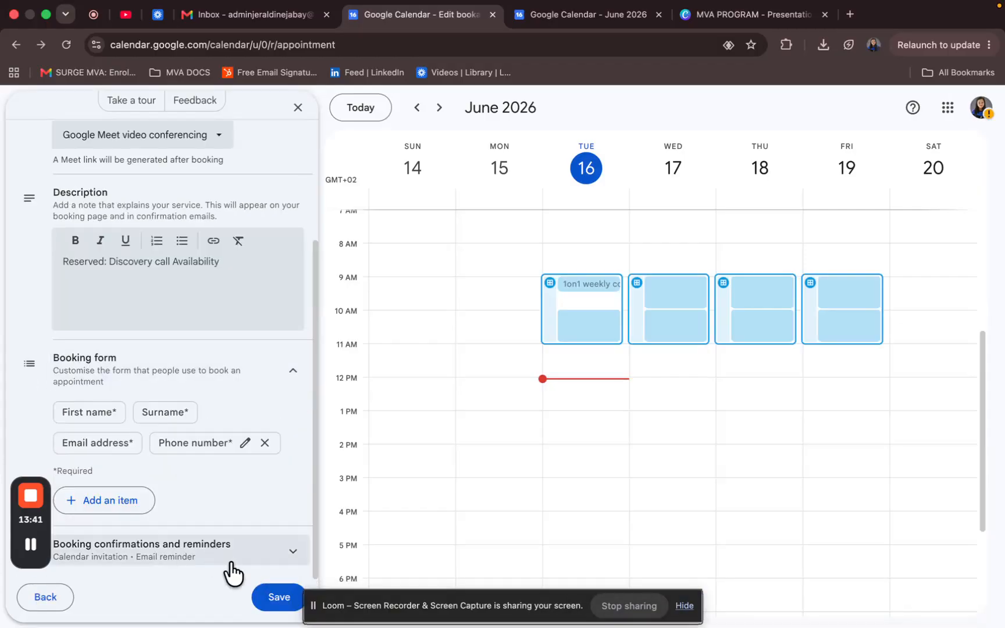
left_click(279, 598)
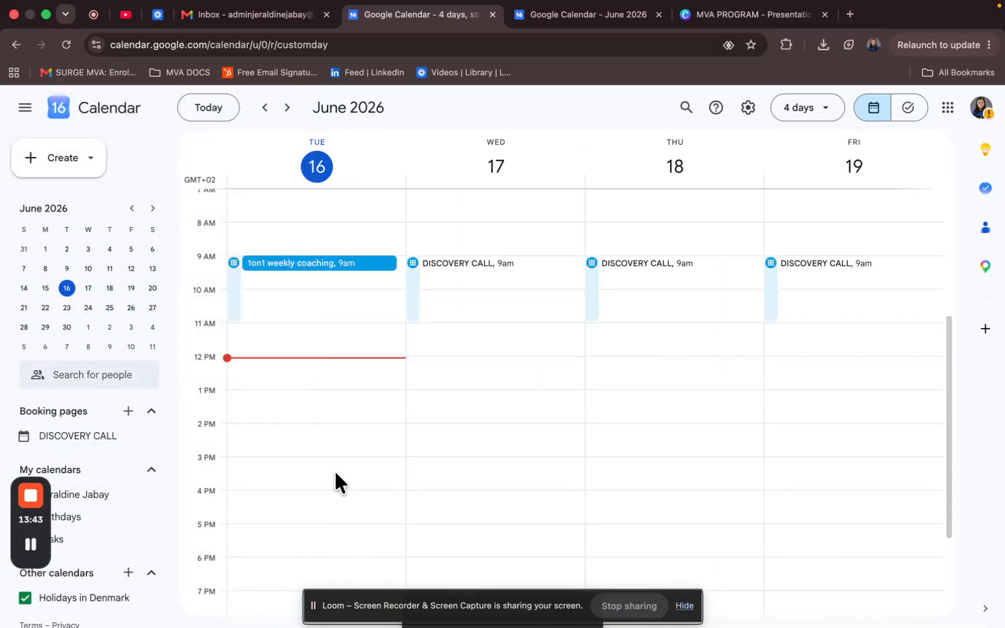